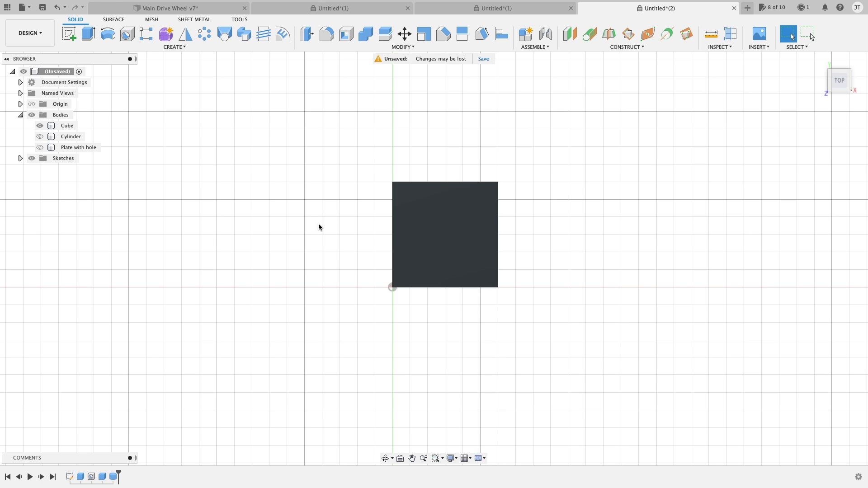
pyautogui.click(182, 48)
pyautogui.moveTo(115, 235)
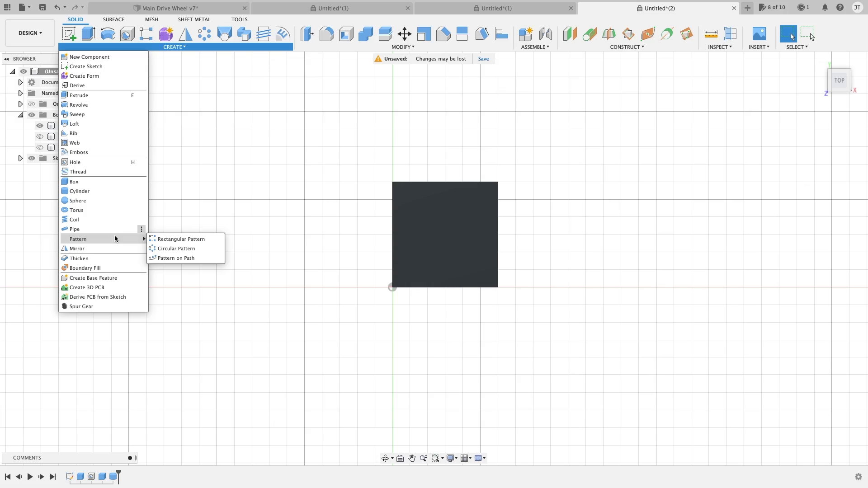
pyautogui.keyDown('shift'); pyautogui.moveTo(452, 179); pyautogui.dragTo(469, 212, button='middle'); pyautogui.keyUp('shift')
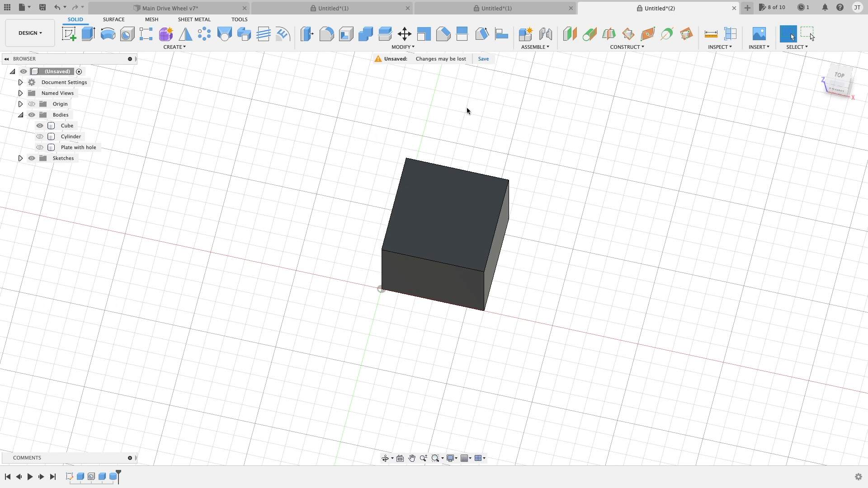
pyautogui.click(841, 76)
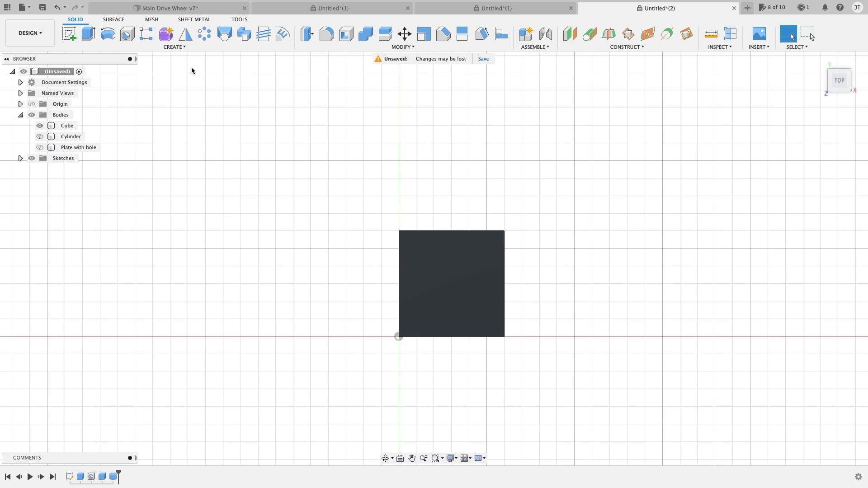
# Start a rectangular pattern with the type set to Bodies and select the cube as the object
pyautogui.click(176, 47)
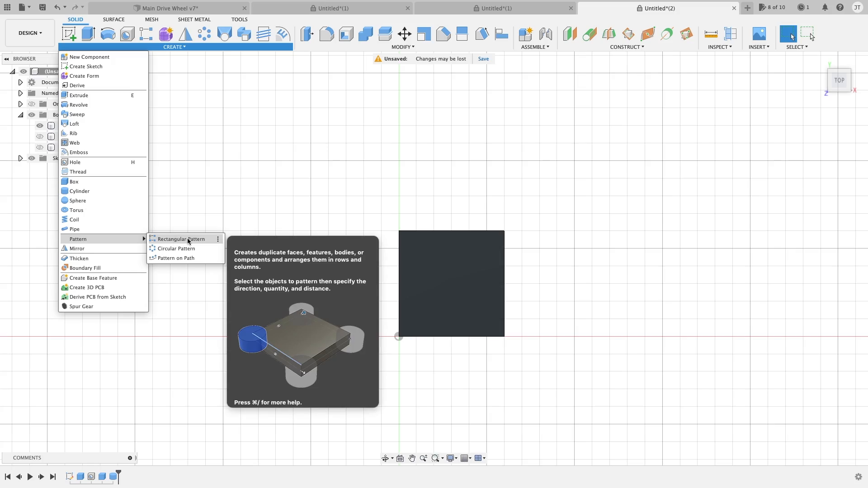
pyautogui.click(188, 241)
pyautogui.moveTo(455, 167); pyautogui.dragTo(463, 231, button='middle')
pyautogui.keyDown('shift'); pyautogui.moveTo(463, 230); pyautogui.dragTo(488, 191, button='middle'); pyautogui.keyUp('shift')
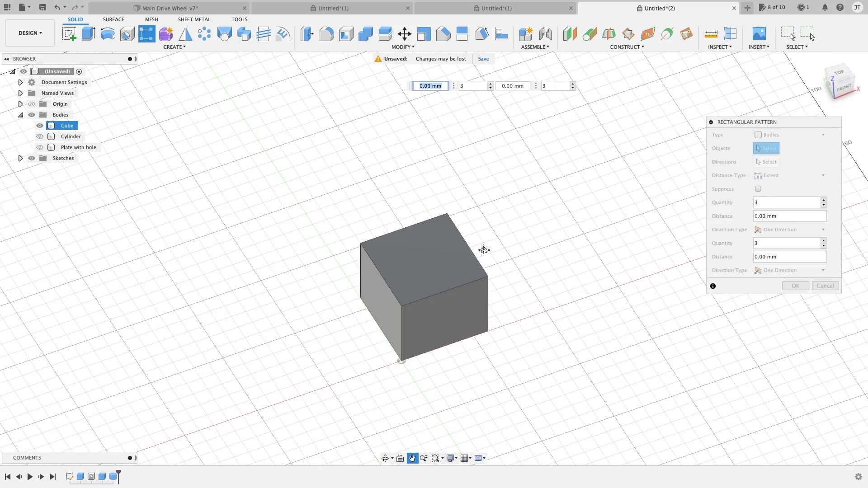
pyautogui.scroll(4, 488, 226)
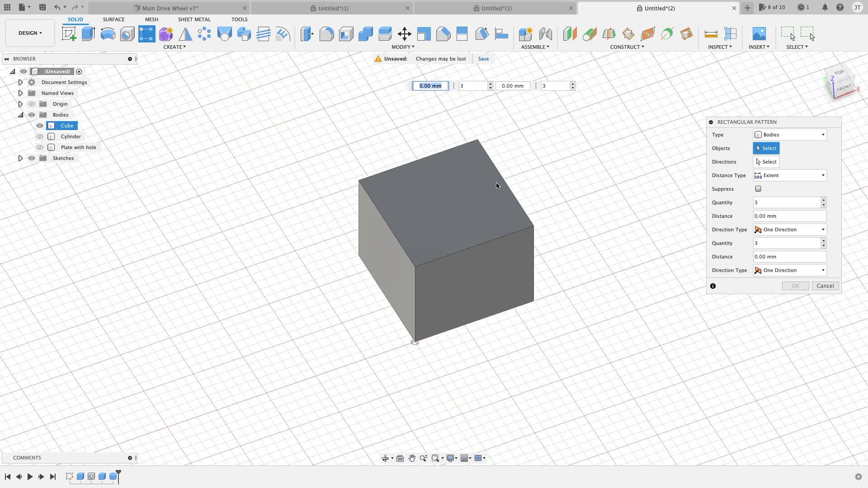
pyautogui.click(770, 137)
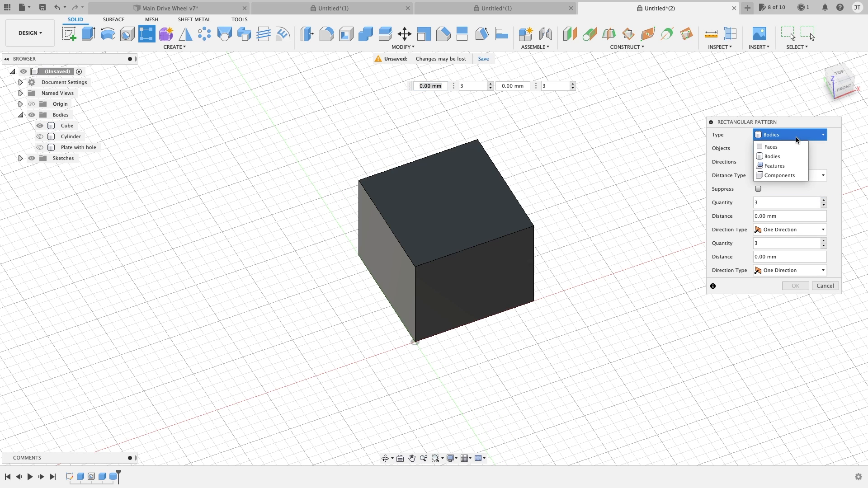
pyautogui.click(772, 147)
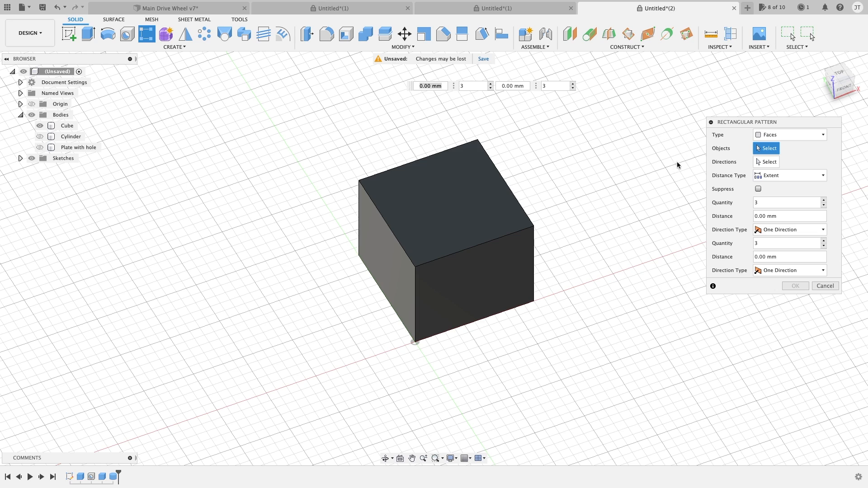
pyautogui.click(782, 135)
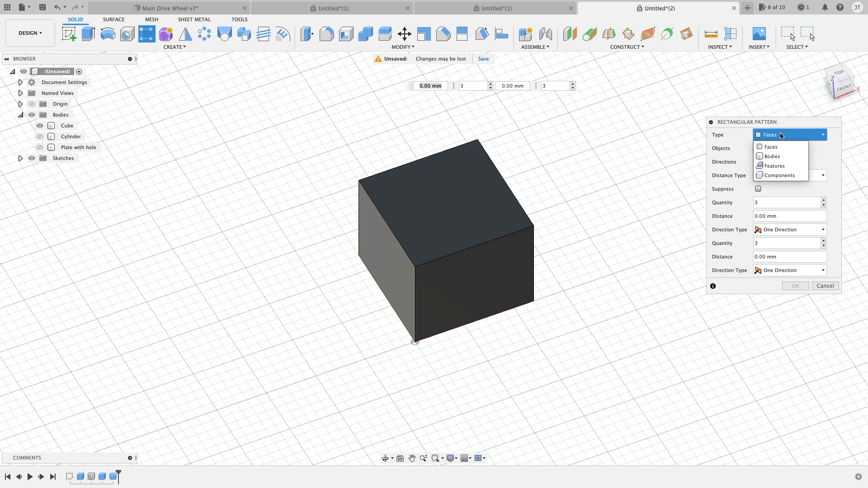
pyautogui.click(772, 156)
pyautogui.moveTo(624, 127); pyautogui.dragTo(343, 368)
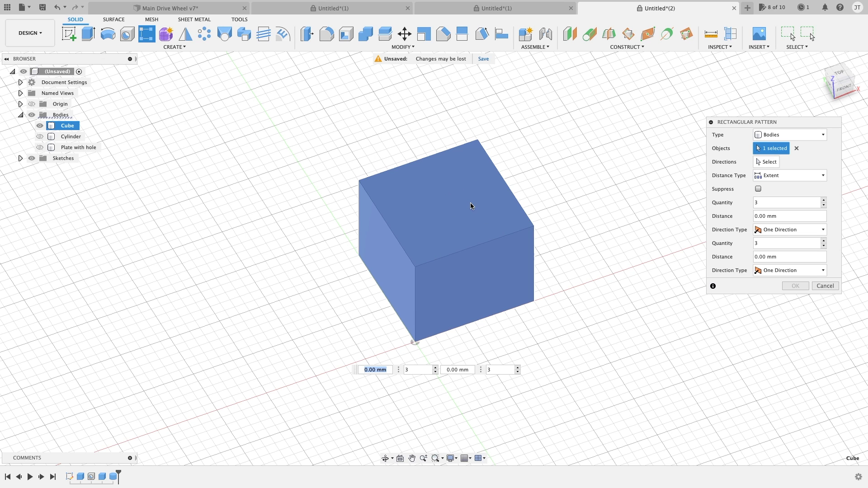
# Use the X axis as the pattern direction and spread the cube copies over an extent of 140 mm along it
pyautogui.click(767, 165)
pyautogui.moveTo(596, 280); pyautogui.dragTo(635, 221, button='middle')
pyautogui.scroll(3, 482, 292)
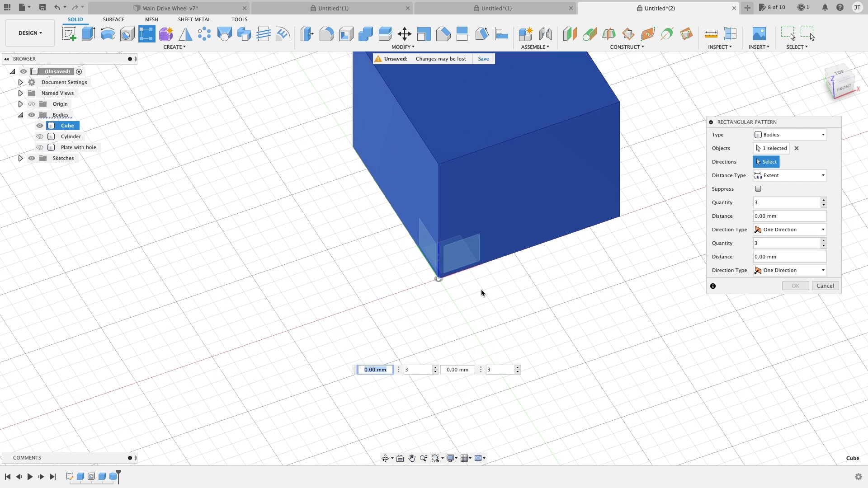
pyautogui.scroll(1, 481, 292)
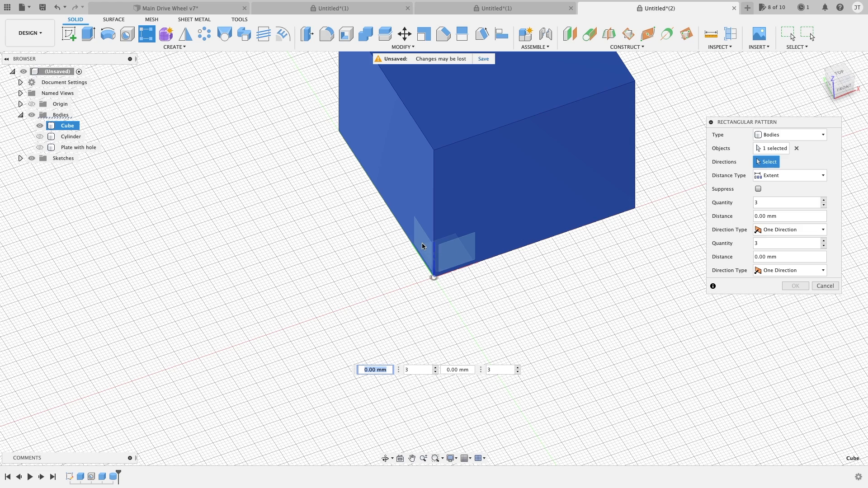
pyautogui.scroll(2, 453, 276)
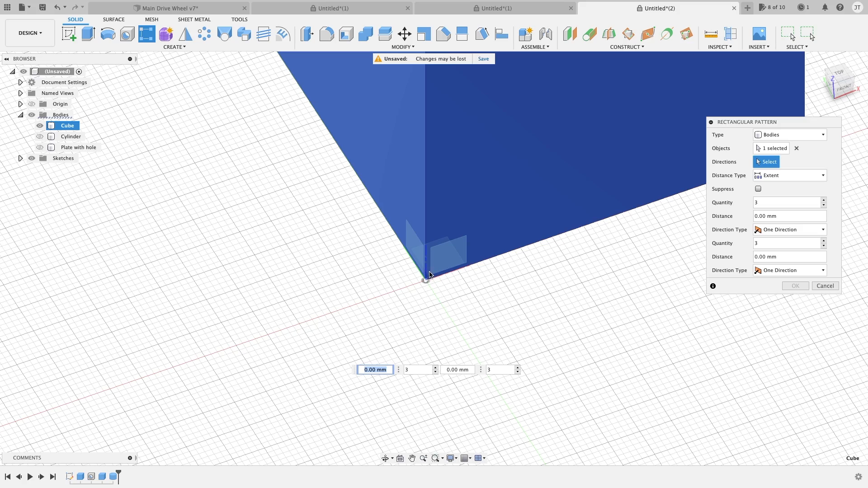
pyautogui.scroll(-3, 443, 272)
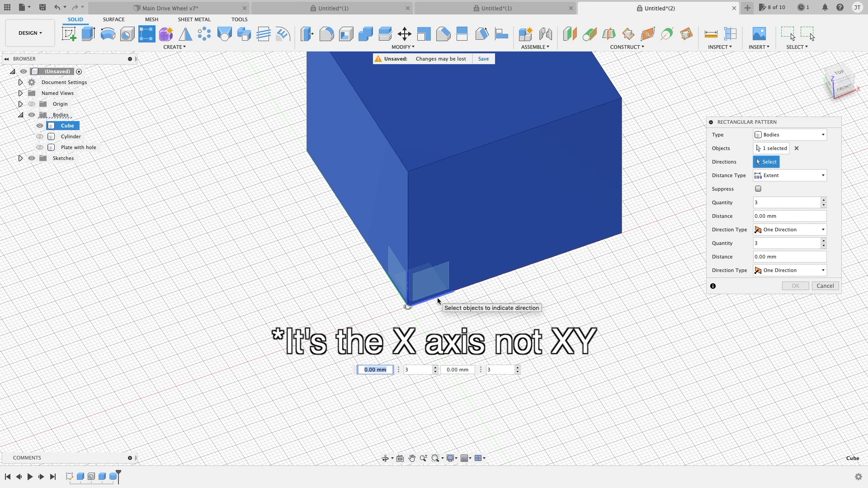
pyautogui.click(437, 299)
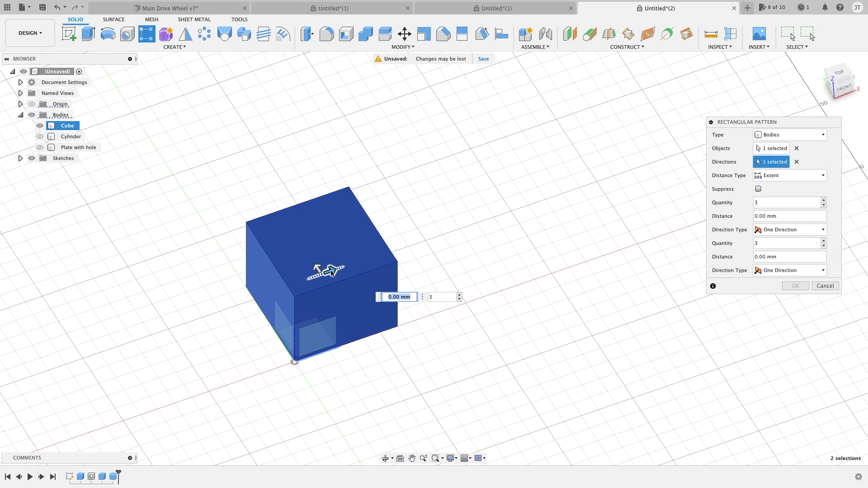
pyautogui.moveTo(319, 267); pyautogui.dragTo(567, 183)
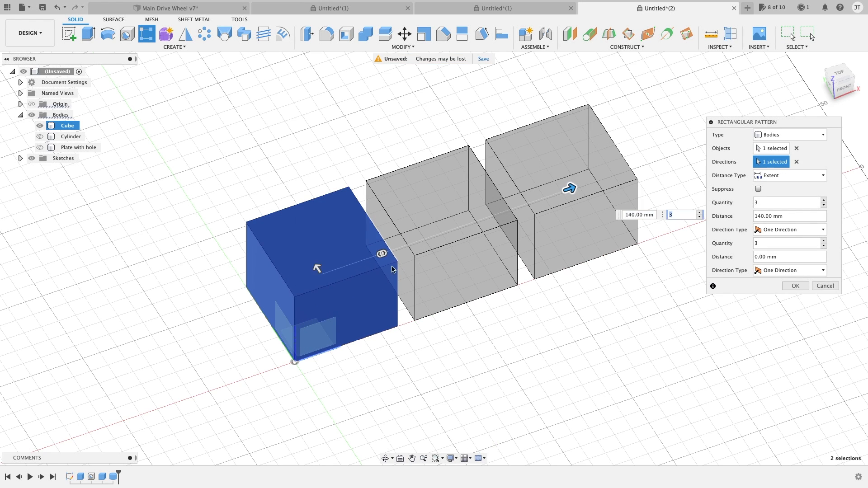
# Extend the cube pattern in the second direction, along the Y axis, over a distance of 160 mm
pyautogui.scroll(-3, 375, 260)
pyautogui.moveTo(377, 259); pyautogui.dragTo(390, 279, button='middle')
pyautogui.moveTo(345, 287); pyautogui.dragTo(264, 123)
pyautogui.press('Tab')
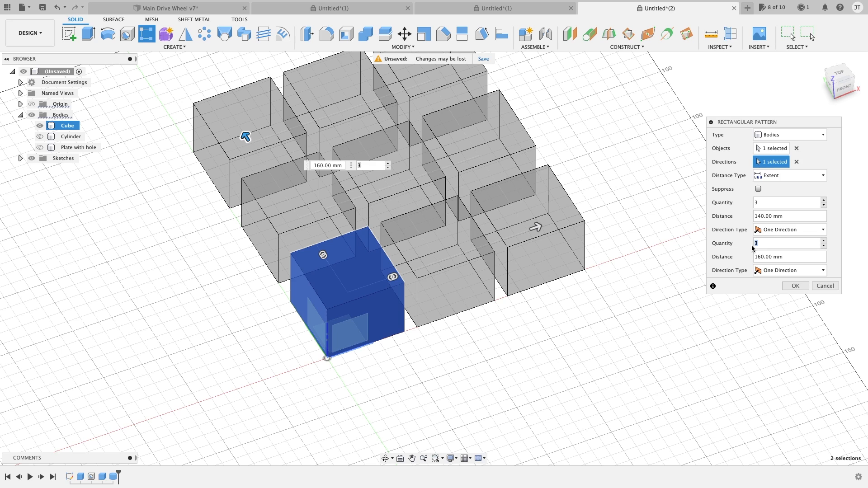
# Set the pattern quantity along the X axis to 5 and stretch its distance to 280 mm
pyautogui.click(755, 202)
pyautogui.write('5')
pyautogui.scroll(-2, 667, 262)
pyautogui.moveTo(665, 262); pyautogui.dragTo(665, 314, button='middle')
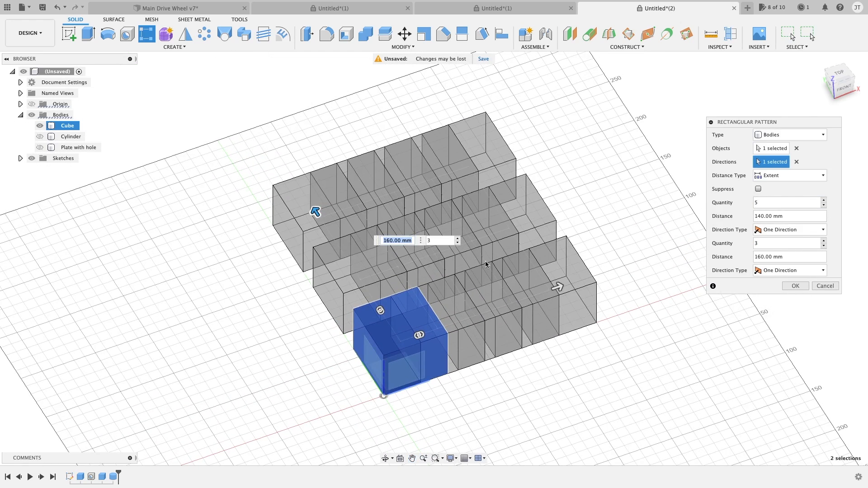
pyautogui.moveTo(561, 287); pyautogui.dragTo(727, 227)
pyautogui.scroll(-2, 561, 258)
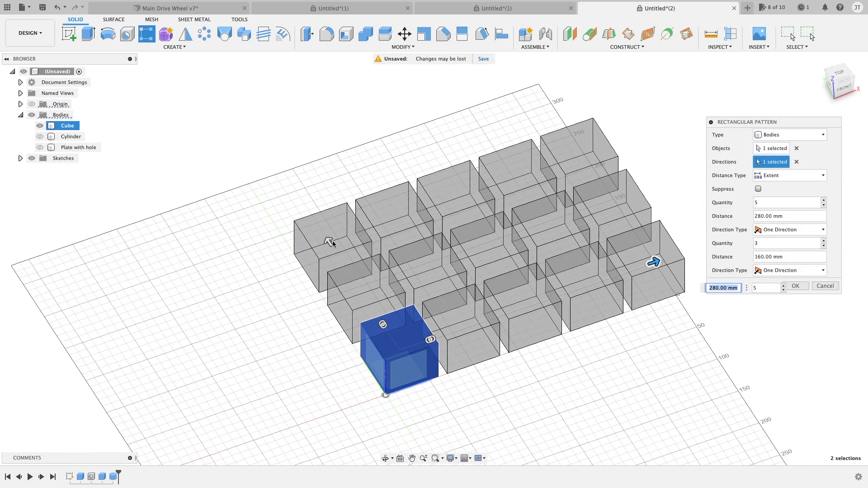
# Set the pattern's second-direction quantity to 5 and its distance to 310 mm, and create the cube pattern
pyautogui.moveTo(323, 238)
pyautogui.mouseDown()
pyautogui.moveTo(285, 173)
pyautogui.moveTo(219, 119)
pyautogui.moveTo(277, 163)
pyautogui.moveTo(295, 190)
pyautogui.moveTo(380, 242)
pyautogui.moveTo(329, 244)
pyautogui.mouseUp()
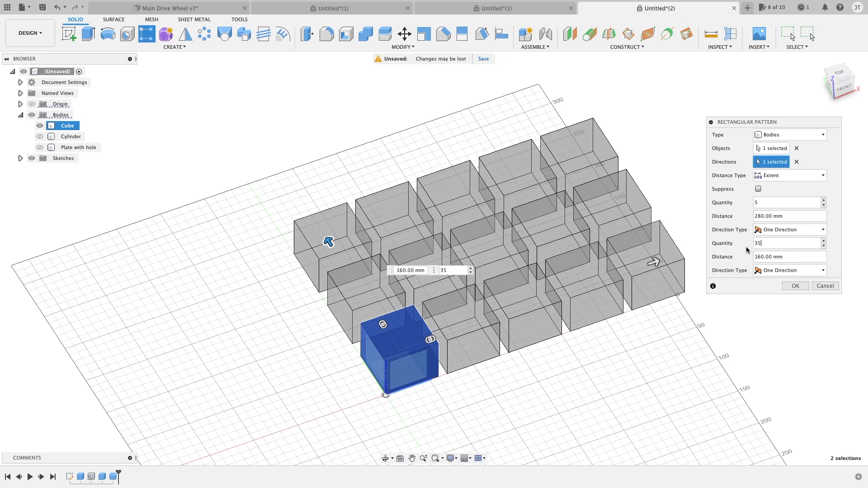
pyautogui.moveTo(335, 250); pyautogui.dragTo(269, 151)
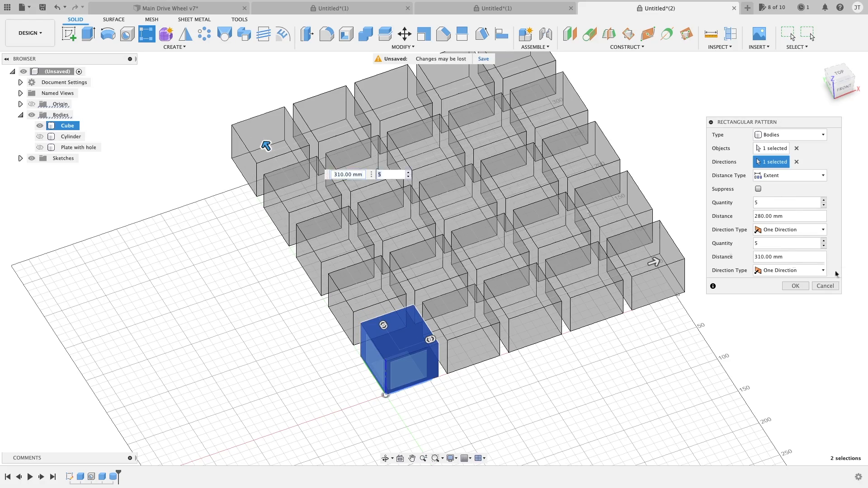
pyautogui.click(795, 286)
# Inspect the grid of cubes from several angles and undo the rectangular pattern
pyautogui.keyDown('shift'); pyautogui.moveTo(709, 209); pyautogui.dragTo(549, 221, button='middle'); pyautogui.keyUp('shift')
pyautogui.scroll(-4, 486, 264)
pyautogui.keyDown('shift'); pyautogui.moveTo(500, 341); pyautogui.dragTo(471, 300, button='middle'); pyautogui.keyUp('shift')
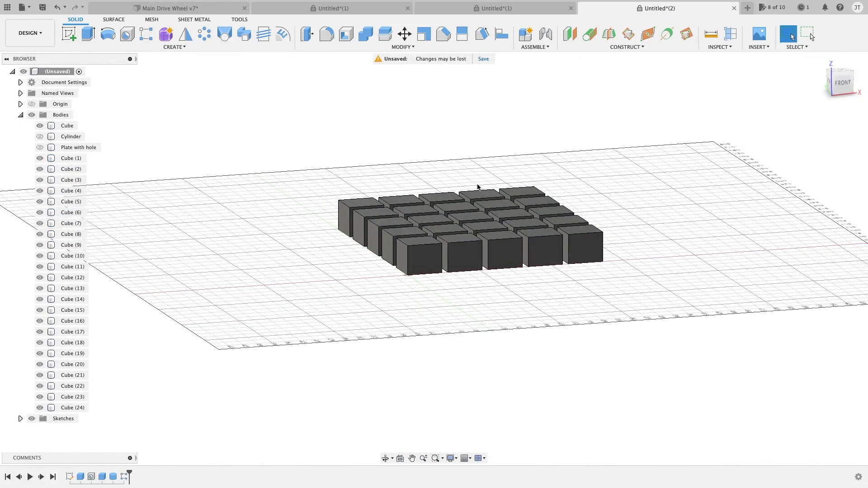
pyautogui.keyDown('shift'); pyautogui.moveTo(553, 96); pyautogui.dragTo(545, 156, button='middle'); pyautogui.keyUp('shift')
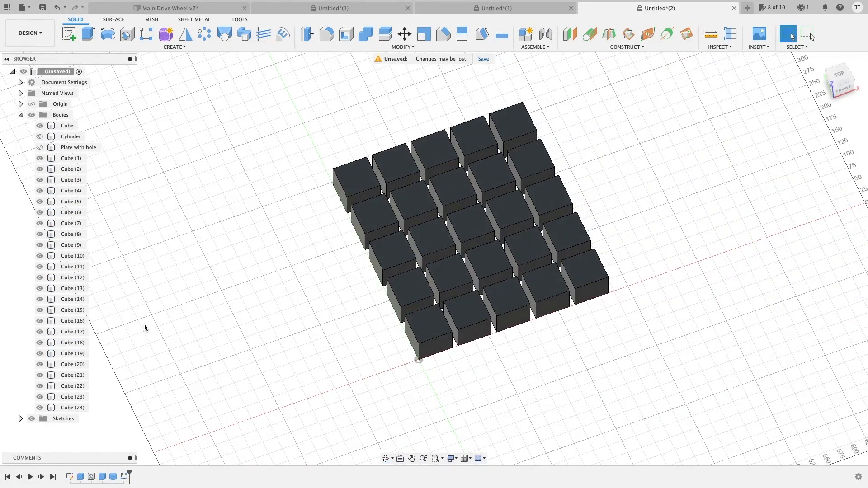
pyautogui.scroll(3, 477, 225)
pyautogui.press('super+z')
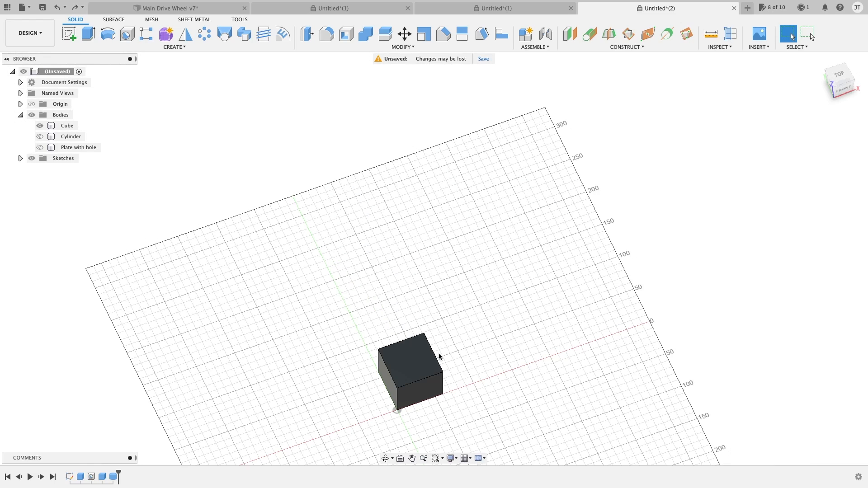
# Hide the Cube body and show the Cylinder body
pyautogui.moveTo(446, 328); pyautogui.dragTo(472, 257, button='middle')
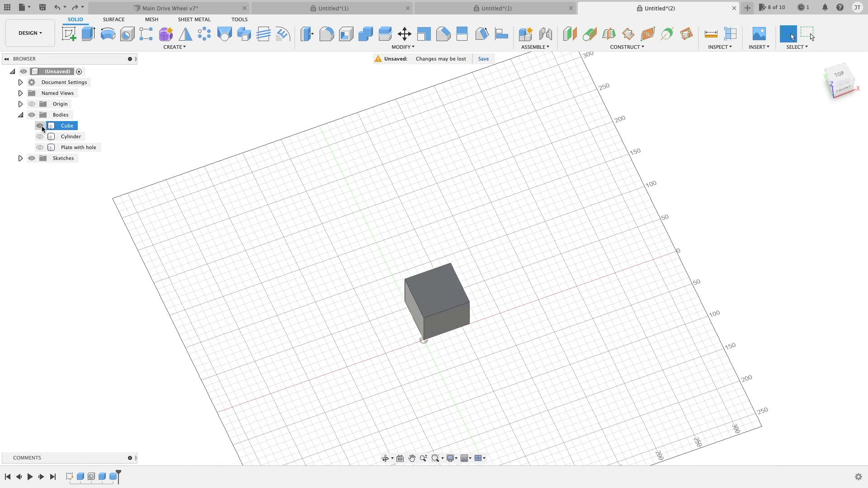
pyautogui.click(40, 126)
pyautogui.click(40, 136)
# Start a circular pattern with the type set to Bodies and select the cylinder as the object
pyautogui.keyDown('shift'); pyautogui.moveTo(508, 252); pyautogui.dragTo(438, 354, button='middle'); pyautogui.keyUp('shift')
pyautogui.scroll(5, 437, 351)
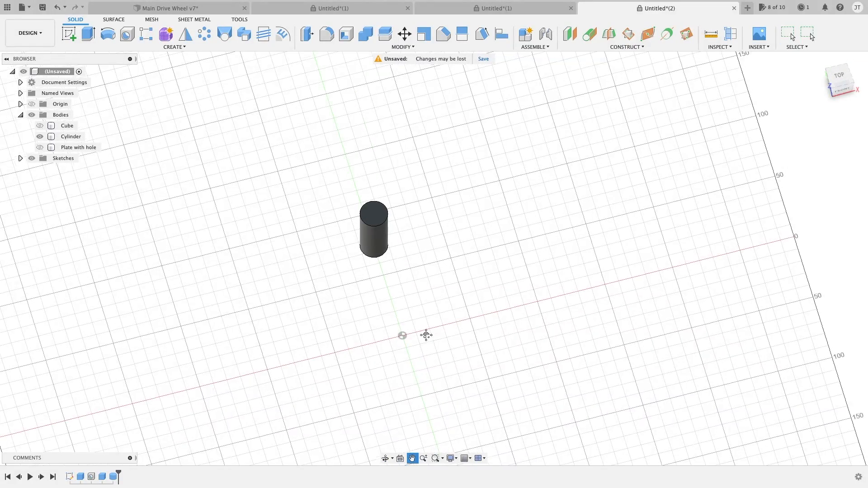
pyautogui.click(389, 158)
pyautogui.keyDown('shift'); pyautogui.moveTo(431, 139); pyautogui.dragTo(469, 157, button='middle'); pyautogui.keyUp('shift')
pyautogui.scroll(-2, 469, 157)
pyautogui.click(175, 48)
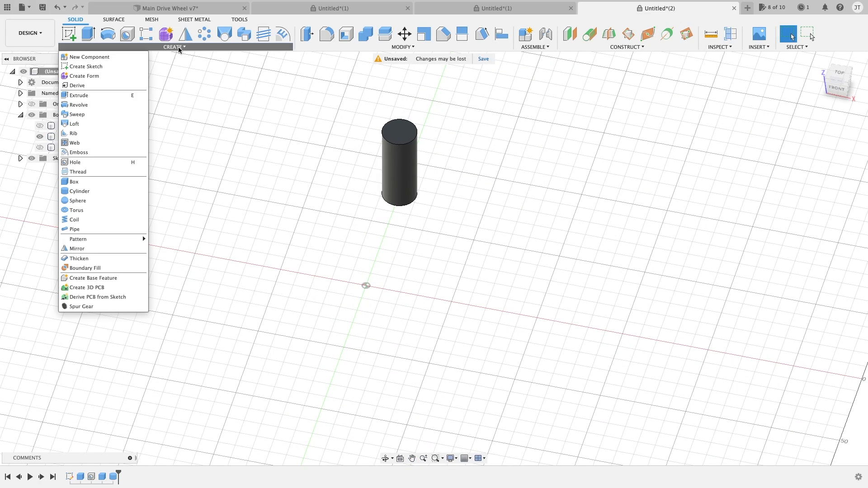
pyautogui.moveTo(78, 239)
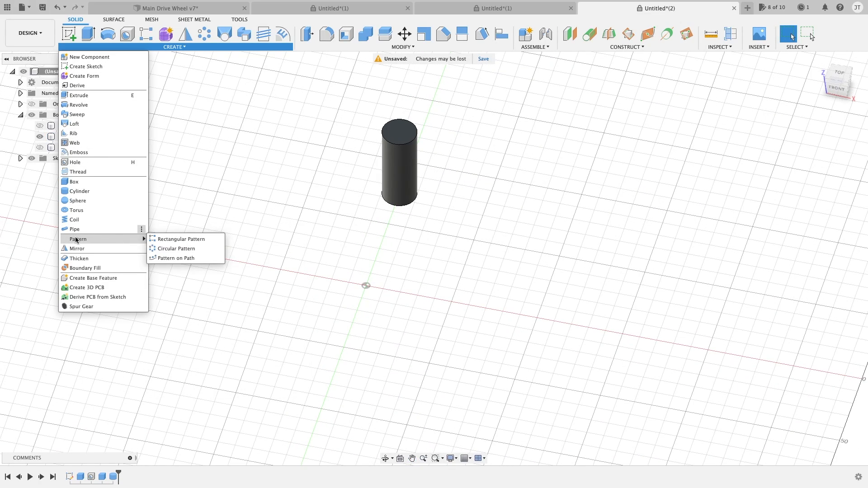
pyautogui.click(167, 248)
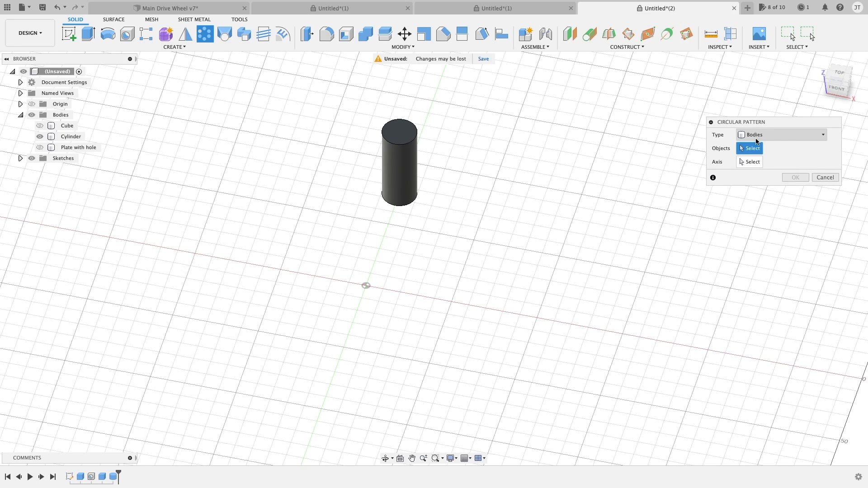
pyautogui.click(773, 140)
pyautogui.click(753, 146)
pyautogui.moveTo(489, 93); pyautogui.dragTo(357, 208)
pyautogui.keyDown('shift'); pyautogui.moveTo(475, 155); pyautogui.dragTo(560, 186, button='middle'); pyautogui.keyUp('shift')
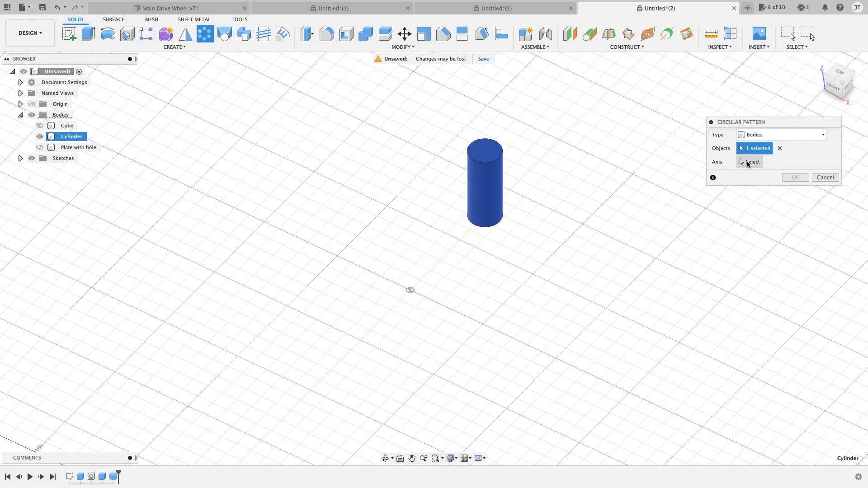
# Choose the origin's green Y axis as the rotation axis of the cylinder's circular pattern
pyautogui.click(749, 162)
pyautogui.scroll(6, 506, 267)
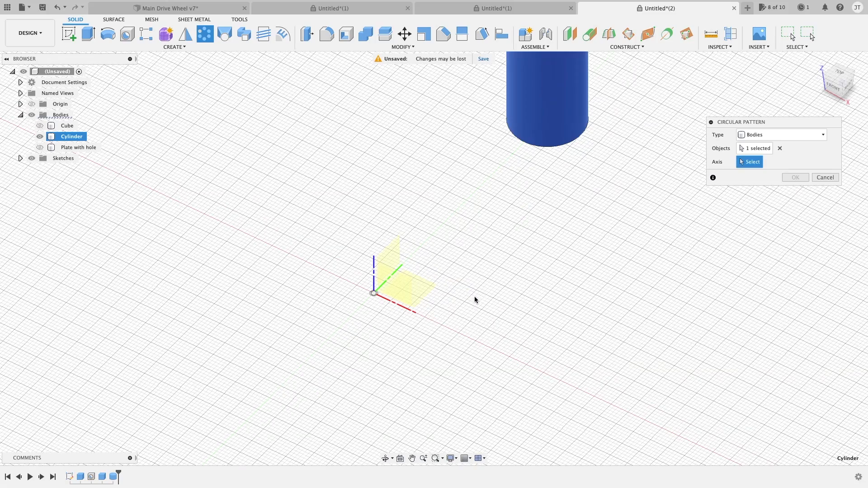
pyautogui.keyDown('shift'); pyautogui.moveTo(439, 286); pyautogui.dragTo(417, 274, button='middle'); pyautogui.keyUp('shift')
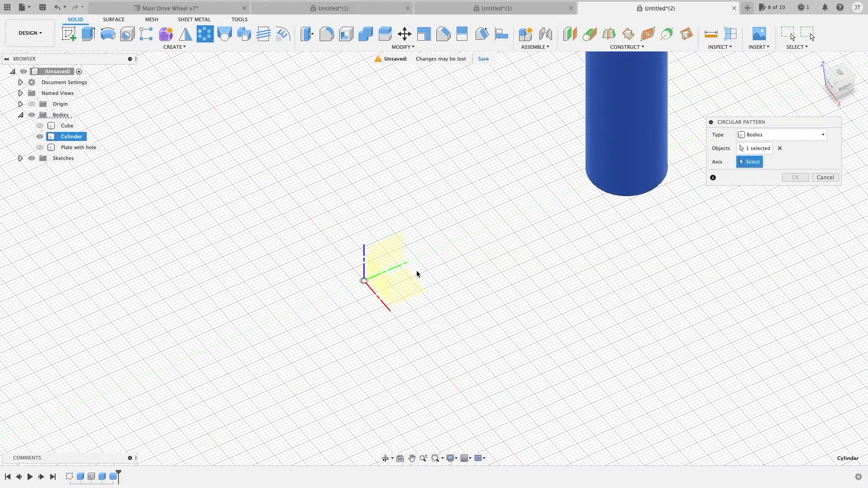
pyautogui.scroll(-3, 398, 266)
pyautogui.scroll(-4, 498, 205)
pyautogui.keyDown('shift'); pyautogui.moveTo(506, 198); pyautogui.dragTo(537, 181, button='middle'); pyautogui.keyUp('shift')
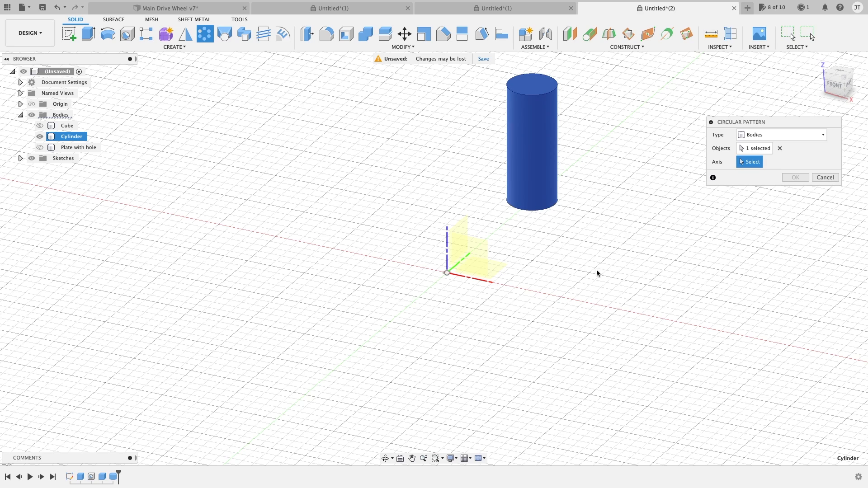
pyautogui.keyDown('shift'); pyautogui.moveTo(489, 152); pyautogui.dragTo(502, 260, button='middle'); pyautogui.keyUp('shift')
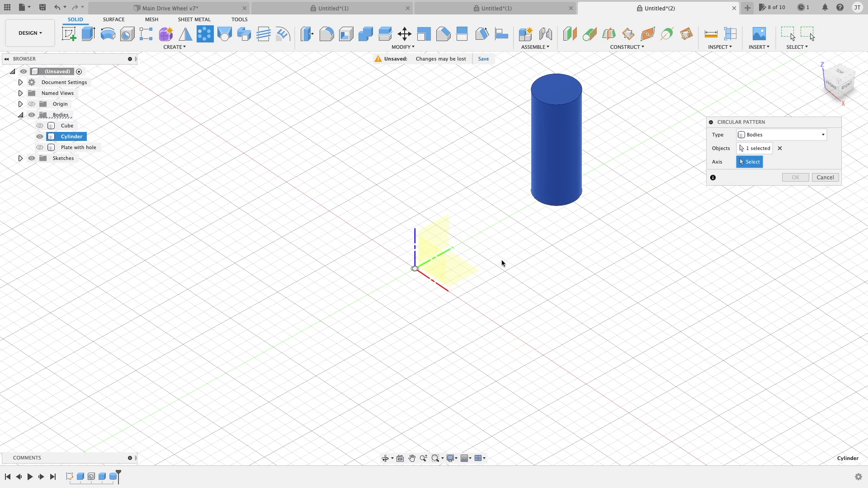
pyautogui.click(447, 250)
pyautogui.keyDown('shift'); pyautogui.moveTo(580, 176); pyautogui.dragTo(611, 160, button='middle'); pyautogui.keyUp('shift')
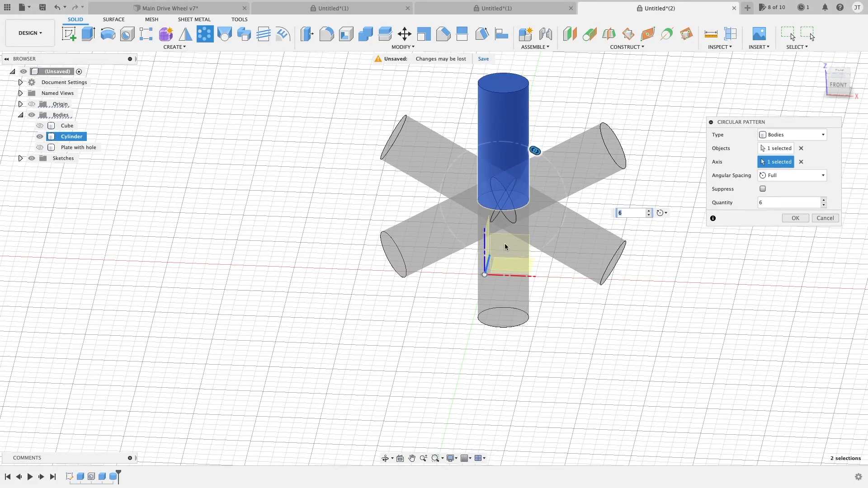
# Cancel the cylinder's circular pattern around the origin's Y axis
pyautogui.keyDown('shift'); pyautogui.moveTo(565, 212); pyautogui.dragTo(528, 227, button='middle'); pyautogui.keyUp('shift')
pyautogui.click(825, 218)
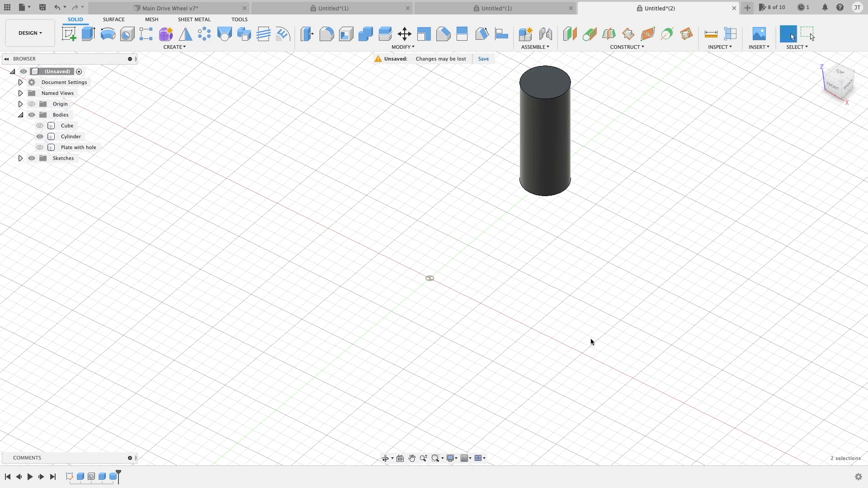
# Set up a circular pattern of the cylinder body around the origin's blue Z axis with full angular spacing and a quantity of 6
pyautogui.click(172, 47)
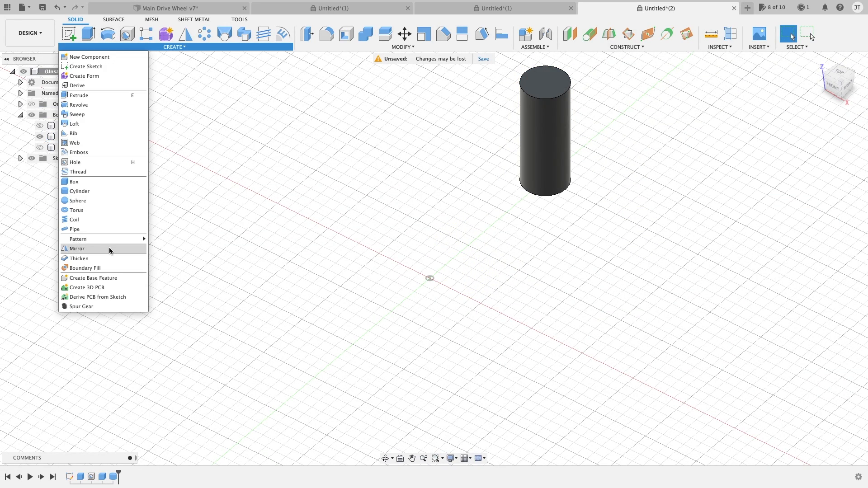
pyautogui.moveTo(111, 238)
pyautogui.click(180, 248)
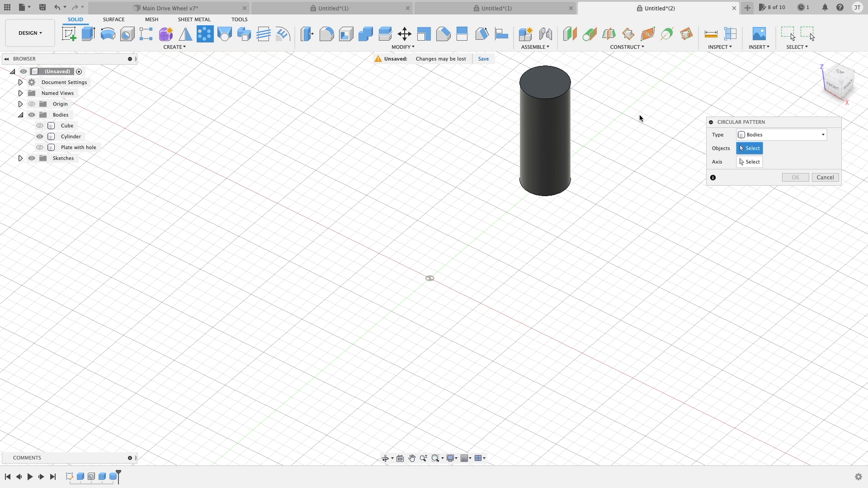
pyautogui.click(538, 152)
pyautogui.click(746, 162)
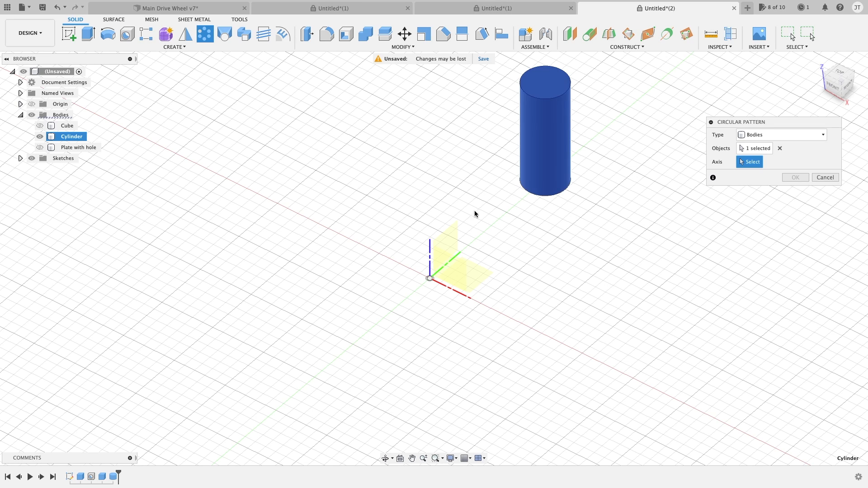
pyautogui.click(429, 260)
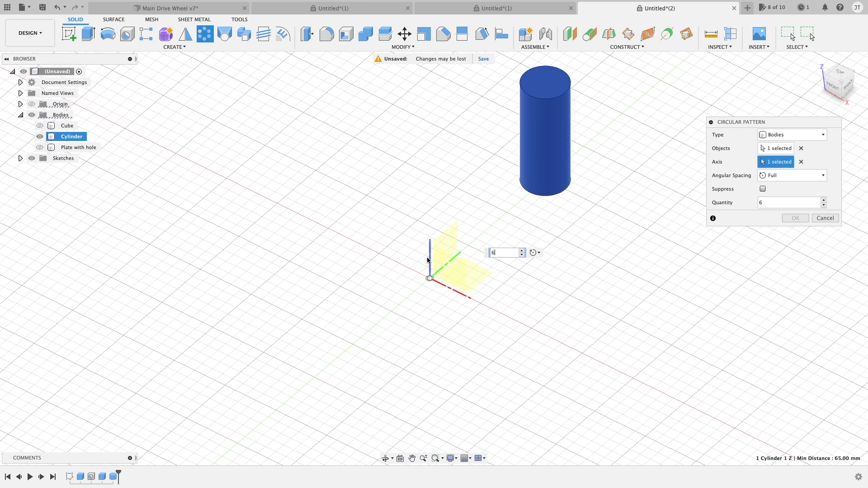
pyautogui.scroll(-4, 428, 260)
pyautogui.moveTo(446, 240)
pyautogui.keyDown('shift'); pyautogui.mouseDown(button='middle')
pyautogui.moveTo(470, 260)
pyautogui.moveTo(466, 230)
pyautogui.moveTo(459, 236)
pyautogui.mouseUp(button='middle'); pyautogui.keyUp('shift')
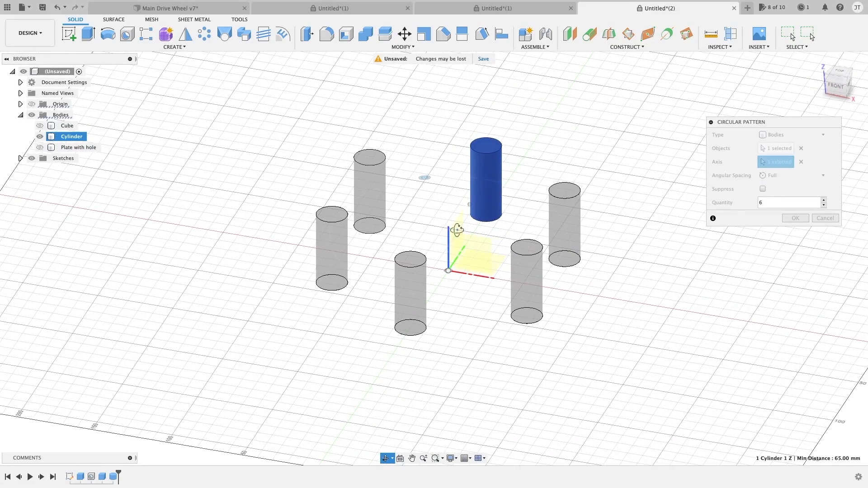
pyautogui.scroll(3, 459, 240)
pyautogui.moveTo(533, 201); pyautogui.dragTo(552, 190, button='middle')
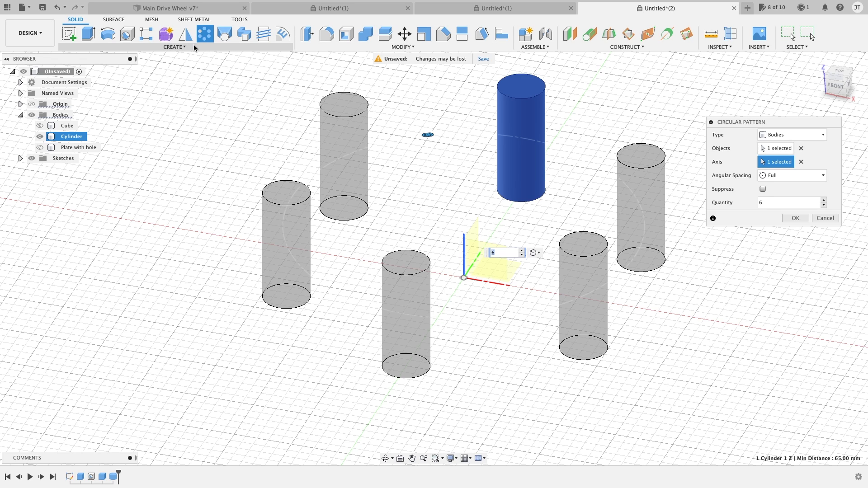
pyautogui.click(758, 203)
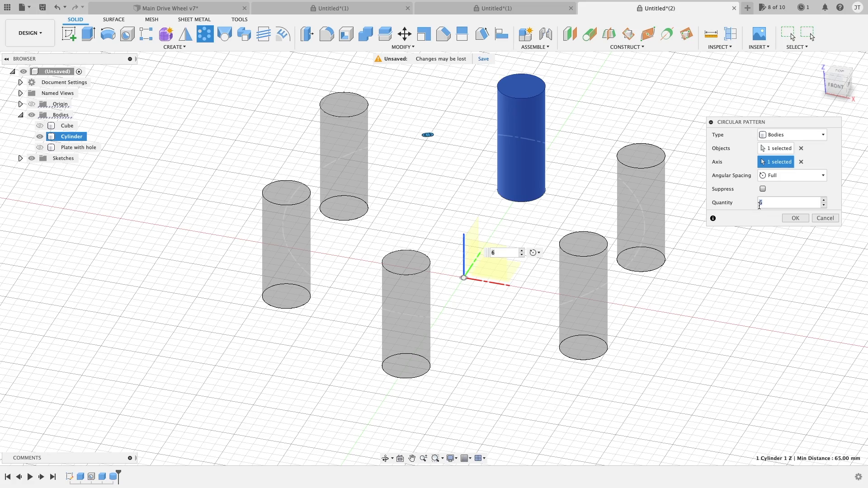
pyautogui.keyDown('shift'); pyautogui.moveTo(566, 194); pyautogui.dragTo(588, 192, button='middle'); pyautogui.keyUp('shift')
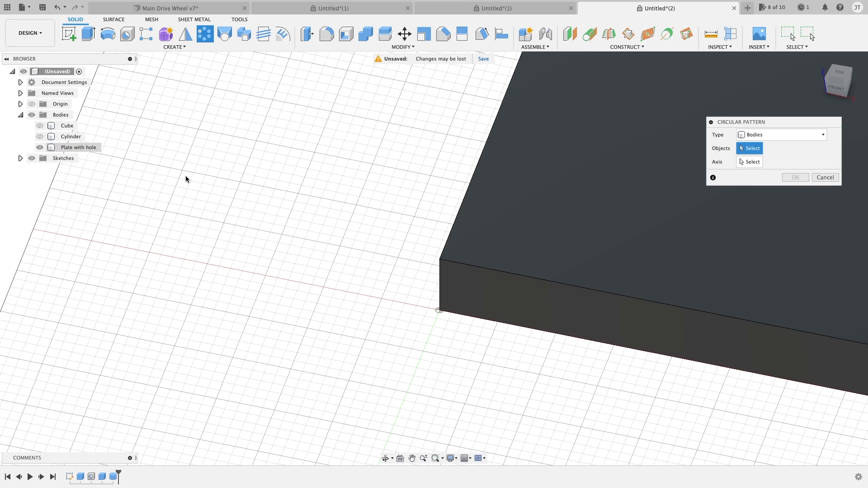
# Start a rectangular pattern with the type set to Features and select the plate's hole as the object
pyautogui.moveTo(495, 243); pyautogui.dragTo(426, 344, button='middle')
pyautogui.scroll(-3, 426, 344)
pyautogui.keyDown('shift'); pyautogui.moveTo(488, 213); pyautogui.dragTo(451, 208, button='middle'); pyautogui.keyUp('shift')
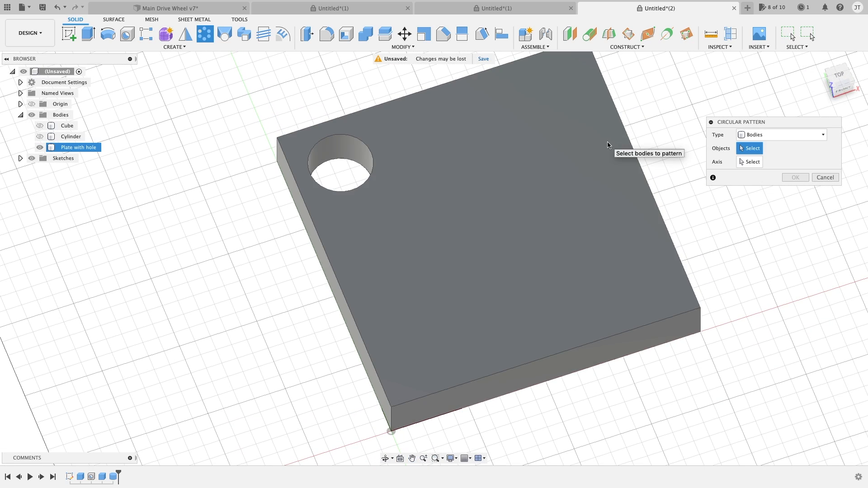
pyautogui.moveTo(432, 162); pyautogui.dragTo(367, 172, button='middle')
pyautogui.keyDown('shift'); pyautogui.moveTo(368, 131); pyautogui.dragTo(569, 148, button='middle'); pyautogui.keyUp('shift')
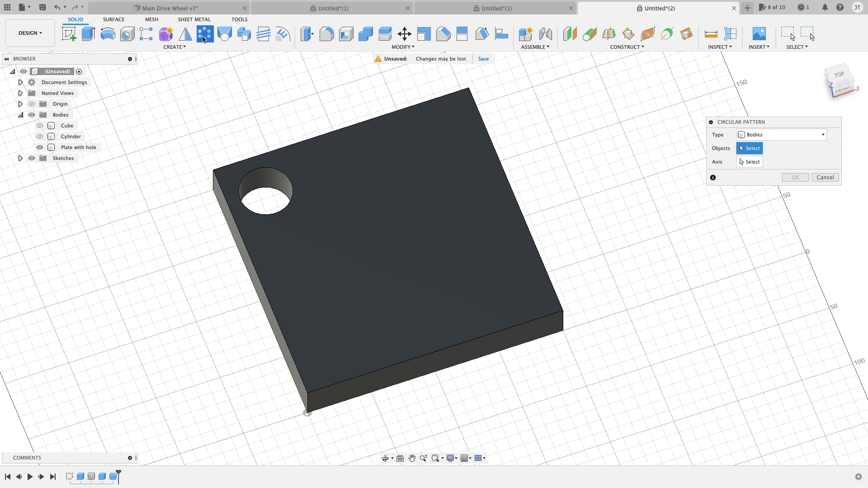
pyautogui.click(175, 47)
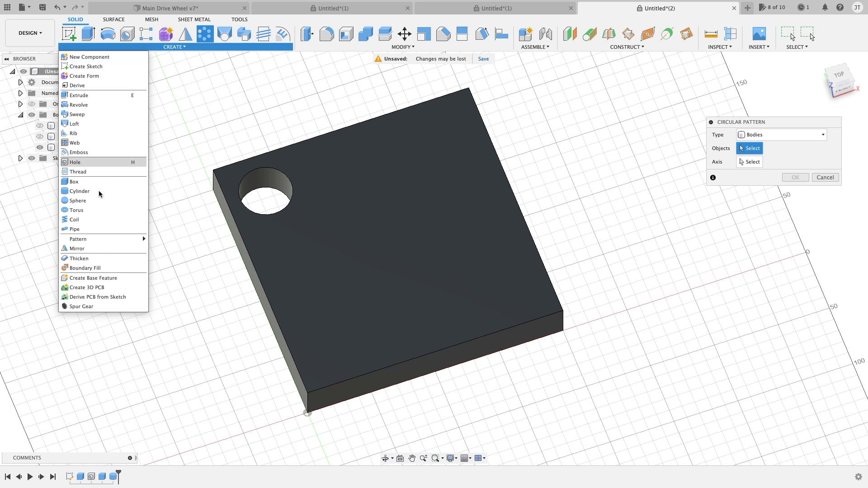
pyautogui.moveTo(98, 240)
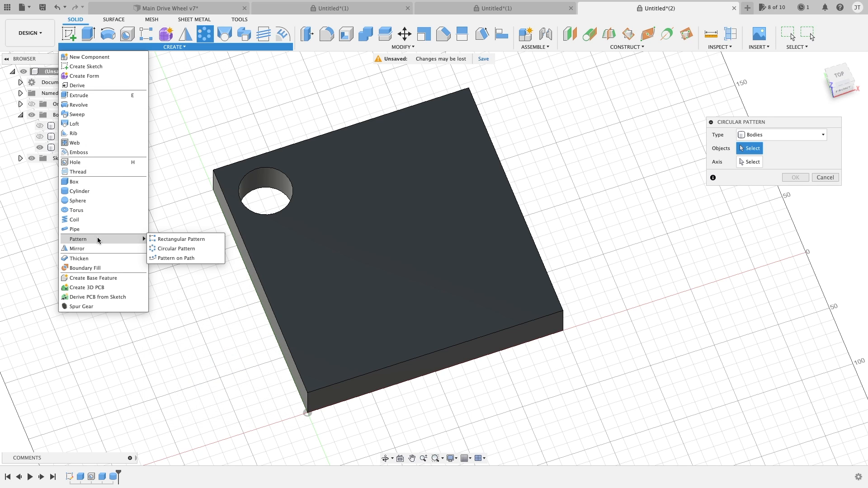
pyautogui.click(179, 240)
pyautogui.click(341, 162)
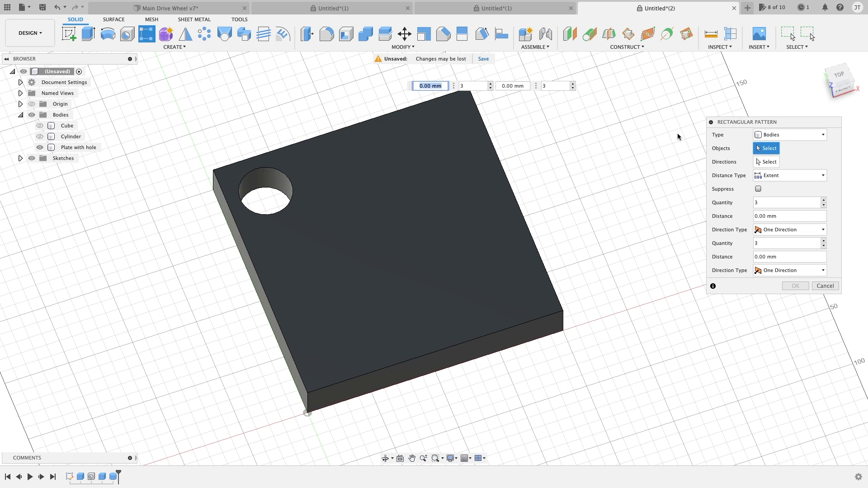
pyautogui.click(773, 136)
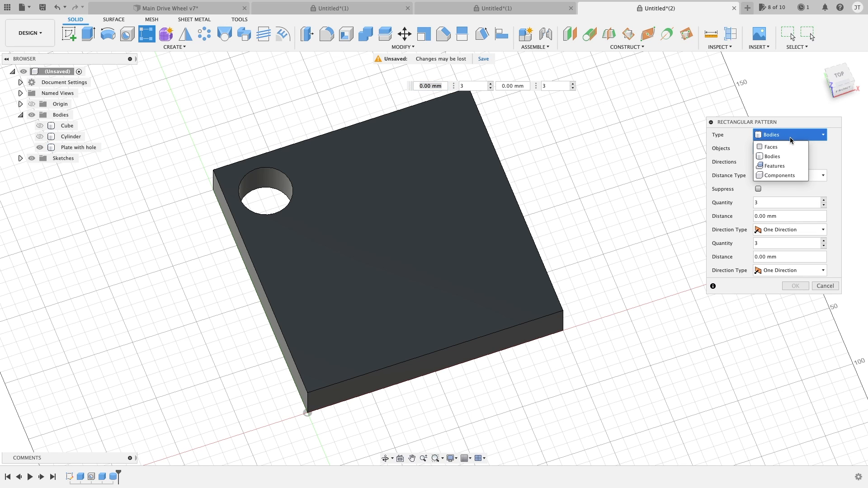
pyautogui.click(780, 167)
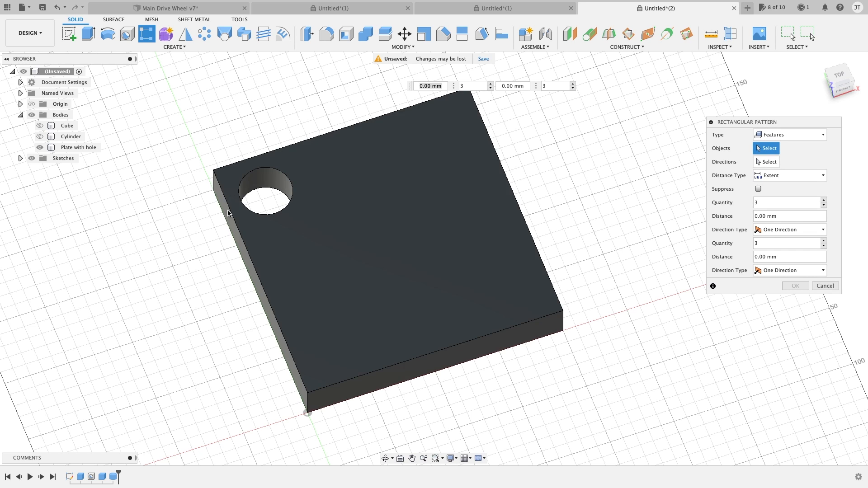
pyautogui.click(278, 179)
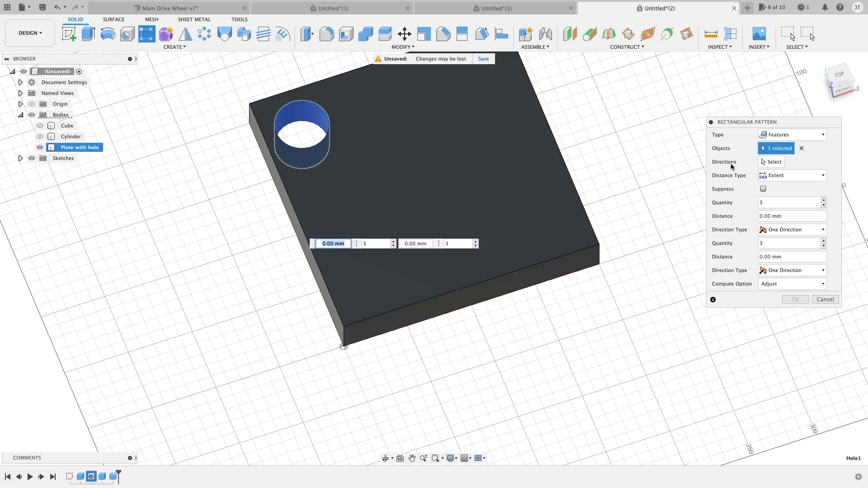
# Choose the origin's Y axis as the hole pattern's direction and set the distances to 110 mm and 140 mm
pyautogui.click(776, 163)
pyautogui.keyDown('shift'); pyautogui.moveTo(461, 303); pyautogui.dragTo(398, 321, button='middle'); pyautogui.keyUp('shift')
pyautogui.scroll(5, 475, 286)
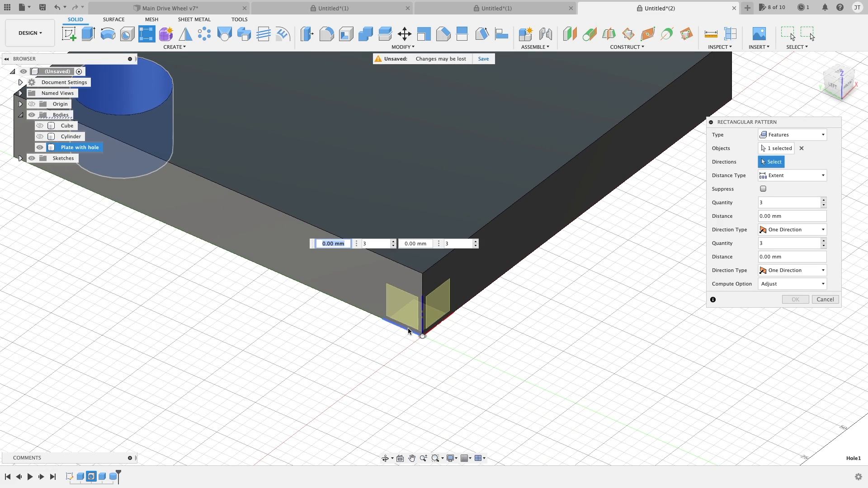
pyautogui.moveTo(206, 146); pyautogui.dragTo(225, 171, button='middle')
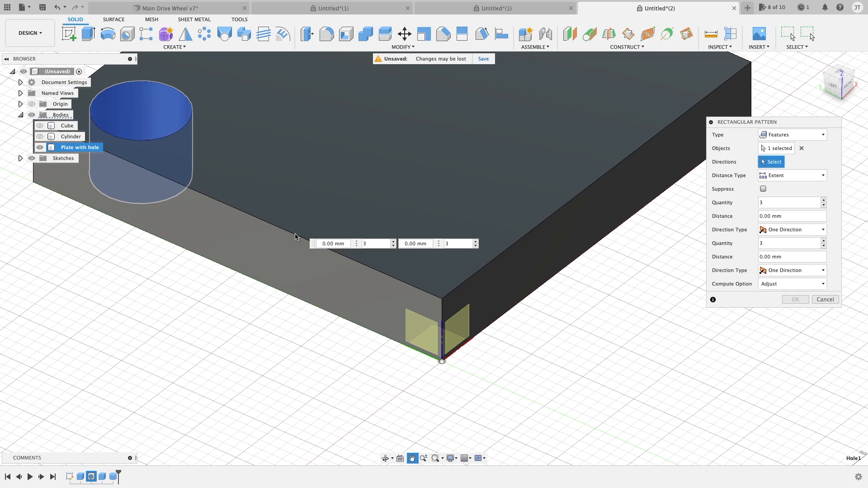
pyautogui.click(422, 354)
pyautogui.scroll(-3, 421, 354)
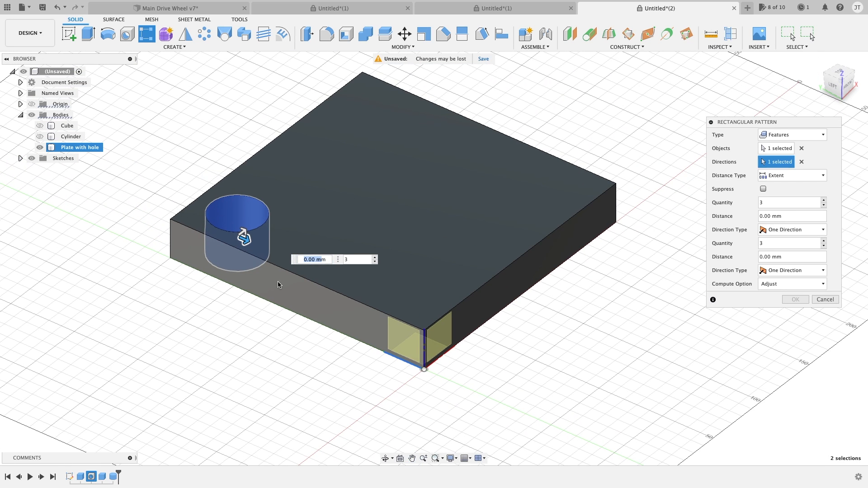
pyautogui.moveTo(245, 242); pyautogui.dragTo(388, 310)
pyautogui.moveTo(242, 232); pyautogui.dragTo(378, 127)
pyautogui.keyDown('shift'); pyautogui.moveTo(533, 130); pyautogui.dragTo(477, 164, button='middle'); pyautogui.keyUp('shift')
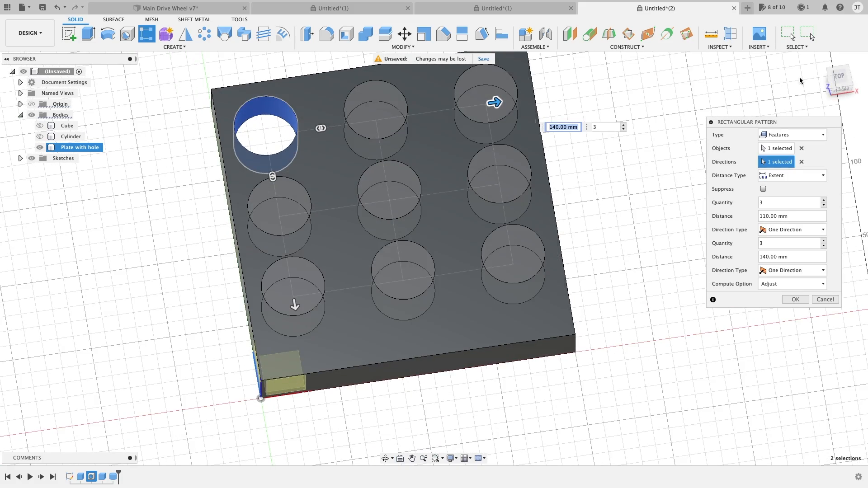
# Increase the hole pattern's first distance to 130 mm in the top view and create the pattern
pyautogui.click(839, 76)
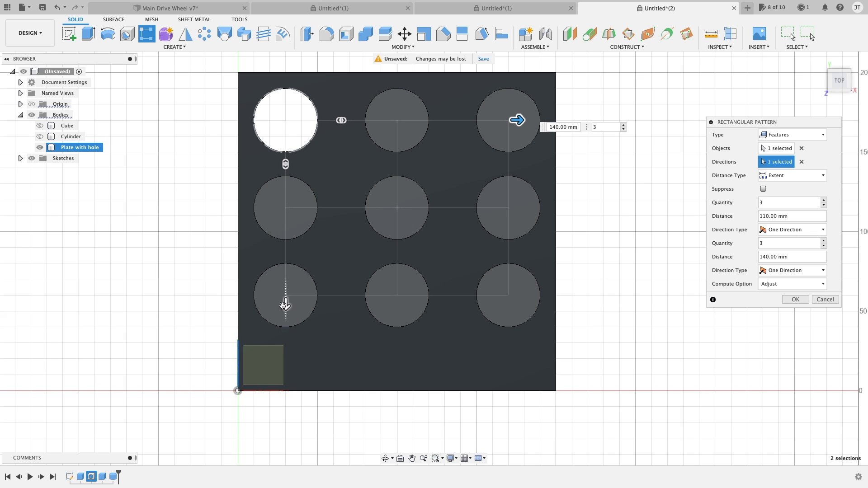
pyautogui.moveTo(286, 306); pyautogui.dragTo(285, 337)
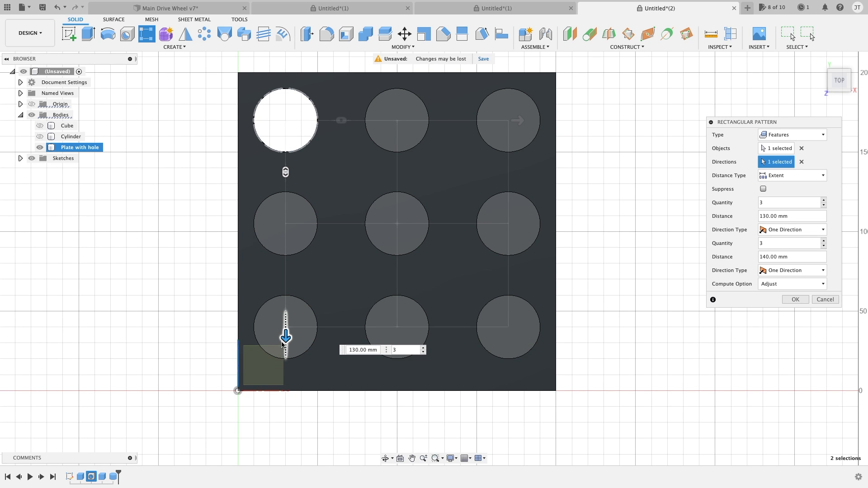
pyautogui.click(795, 300)
# Inspect the patterned holes in the plate at an angle and undo the rectangular pattern
pyautogui.keyDown('shift'); pyautogui.moveTo(616, 262); pyautogui.dragTo(593, 211, button='middle'); pyautogui.keyUp('shift')
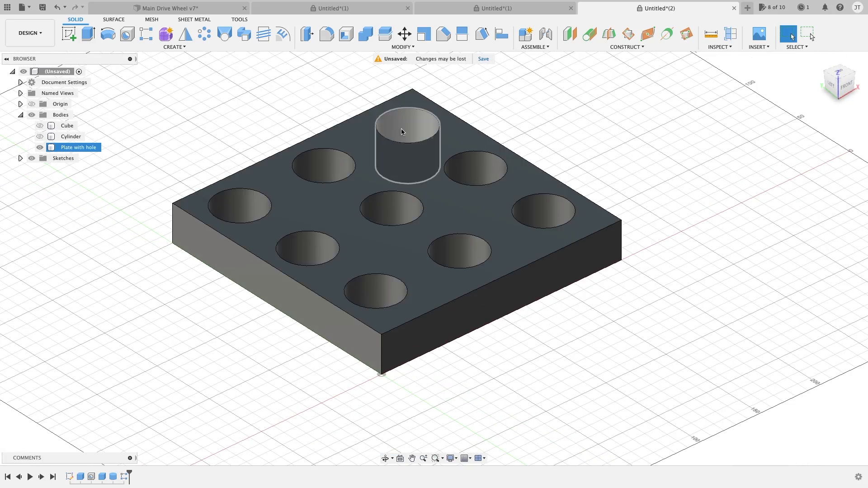
pyautogui.hotkey('ctrl', 'z')
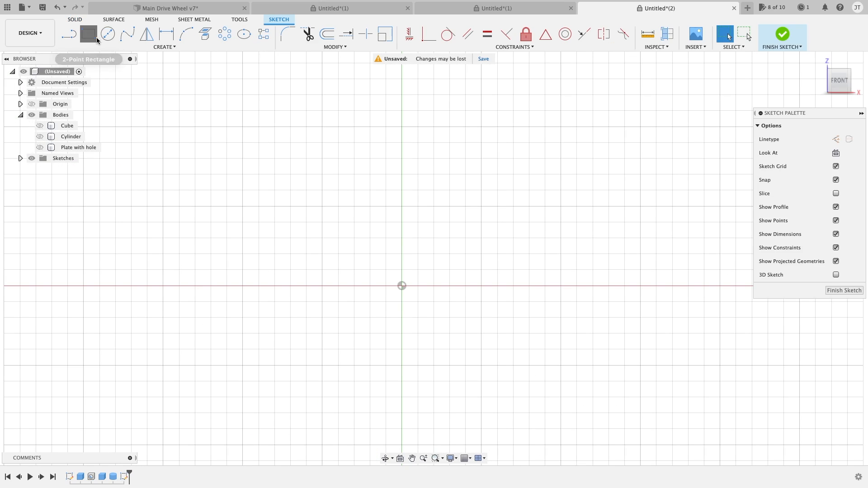
# Sketch a two-point rectangle about 250 by 150 mm on the front plane, starting at the origin
pyautogui.click(97, 40)
pyautogui.click(402, 286)
pyautogui.moveTo(605, 121); pyautogui.dragTo(359, 184, button='middle')
pyautogui.scroll(-2, 358, 185)
pyautogui.click(505, 131)
pyautogui.press('Escape')
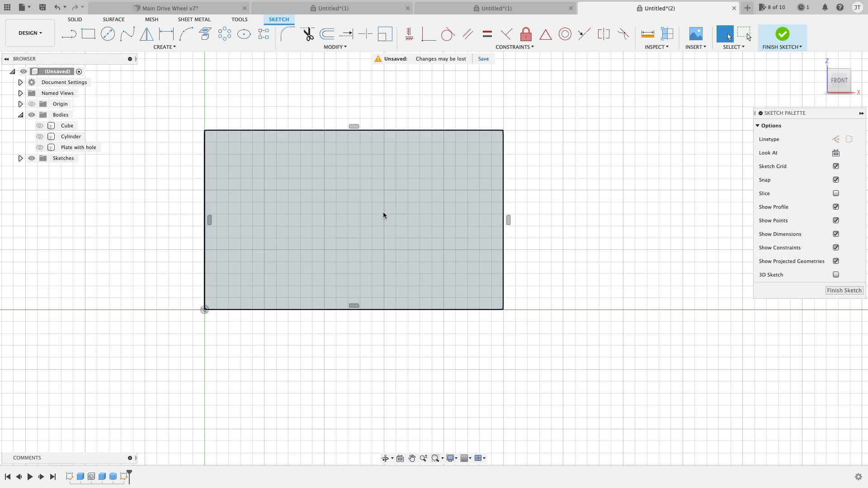
# Draw a wavy fit point spline across the rectangle from the origin to its opposite upper corner
pyautogui.click(134, 36)
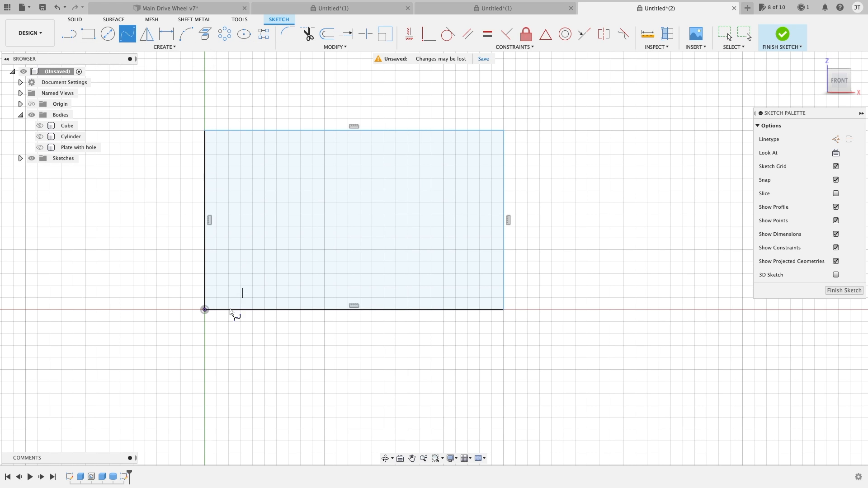
pyautogui.click(324, 262)
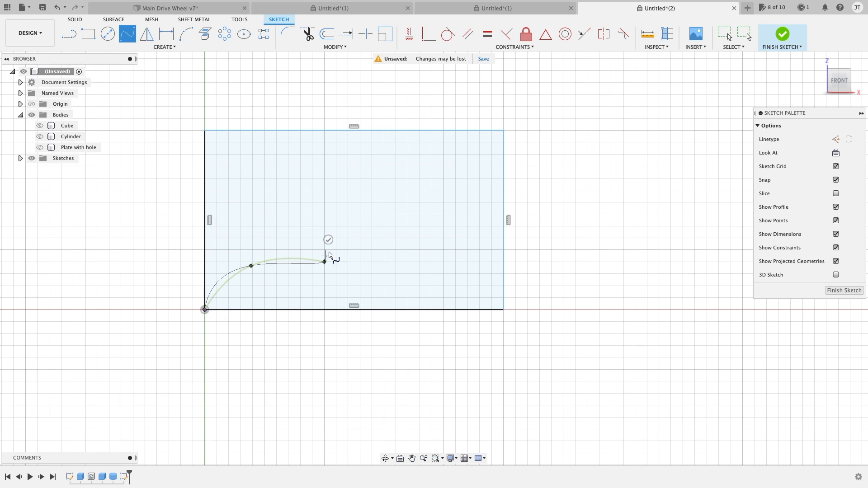
pyautogui.click(372, 202)
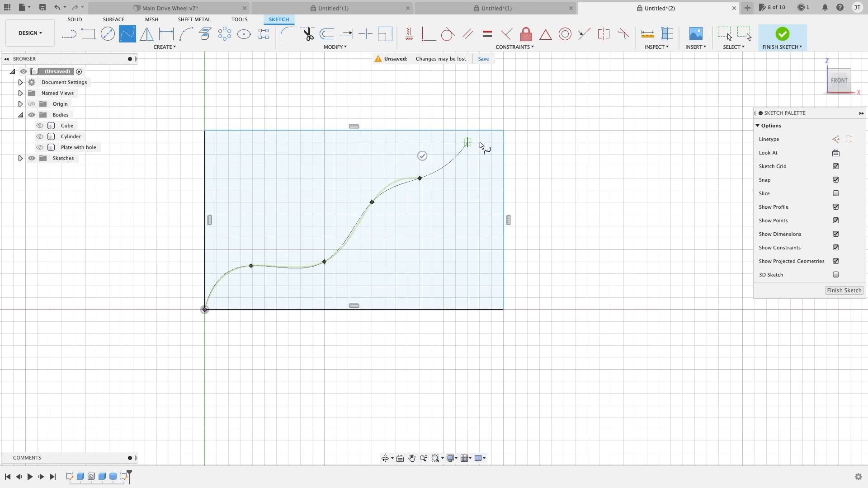
pyautogui.doubleClick(502, 132)
# Trim away the rectangle's upper and left edges beyond the spline and finish the sketch with sketches shown
pyautogui.press('t')
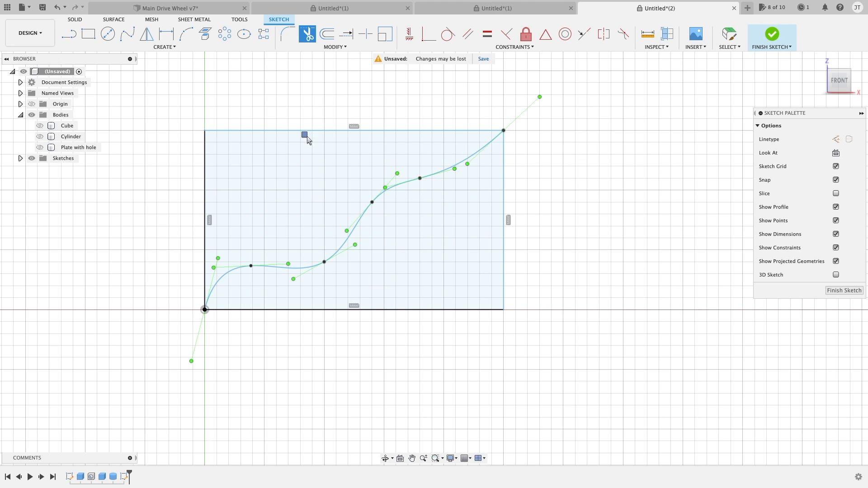
pyautogui.moveTo(310, 134); pyautogui.dragTo(187, 199)
pyautogui.click(772, 34)
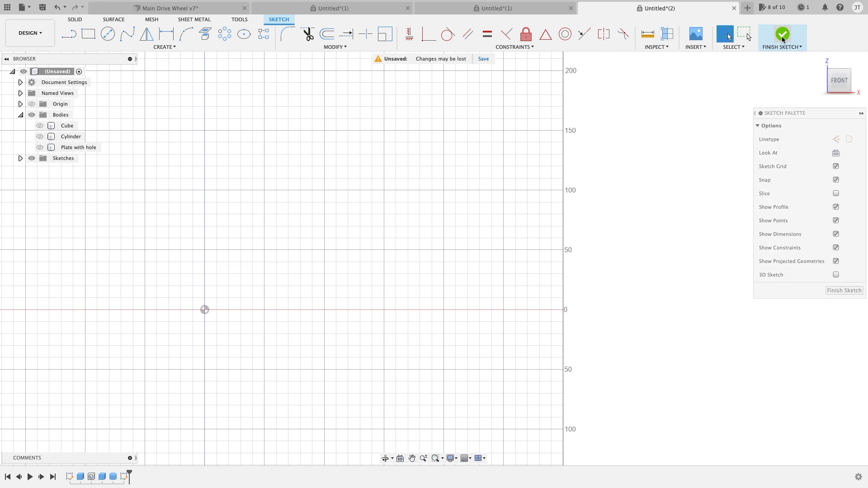
pyautogui.click(31, 159)
pyautogui.keyDown('shift'); pyautogui.moveTo(259, 254); pyautogui.dragTo(264, 254, button='middle'); pyautogui.keyUp('shift')
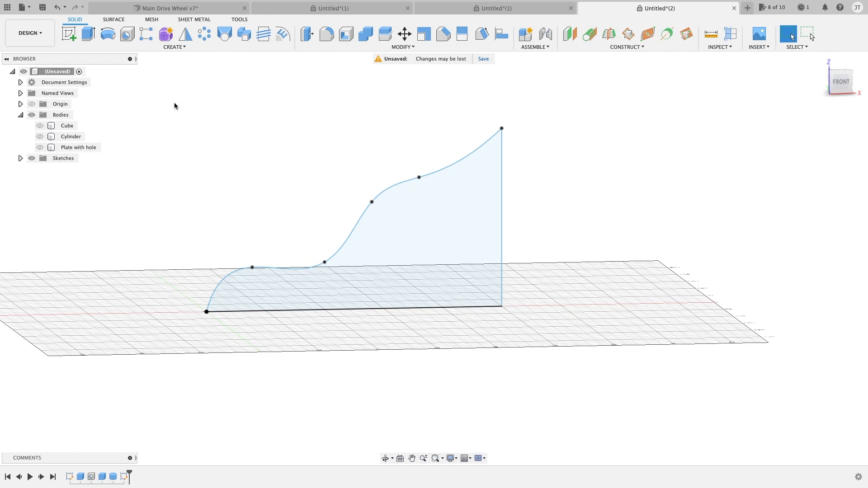
# Create a box 30 mm long, 40 mm wide and 20 mm high as a new body on the ground plane, starting at the origin
pyautogui.click(178, 47)
pyautogui.click(146, 34)
pyautogui.click(174, 47)
pyautogui.click(75, 181)
pyautogui.click(267, 267)
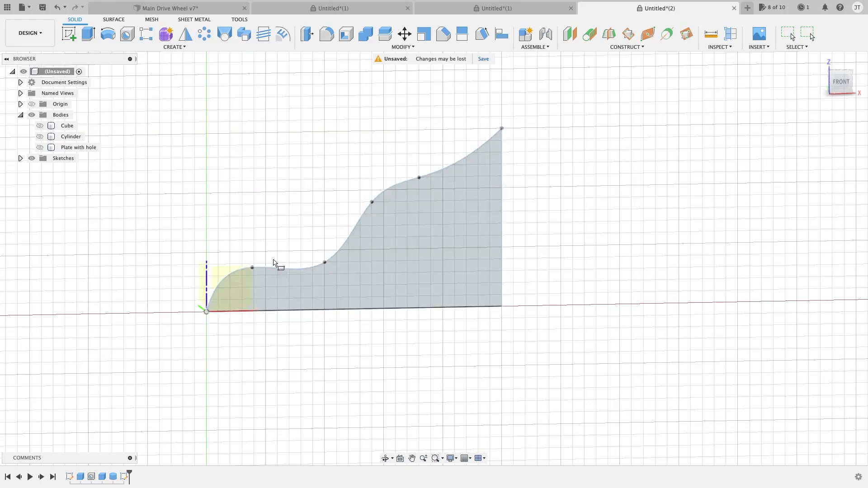
pyautogui.click(243, 185)
pyautogui.click(207, 216)
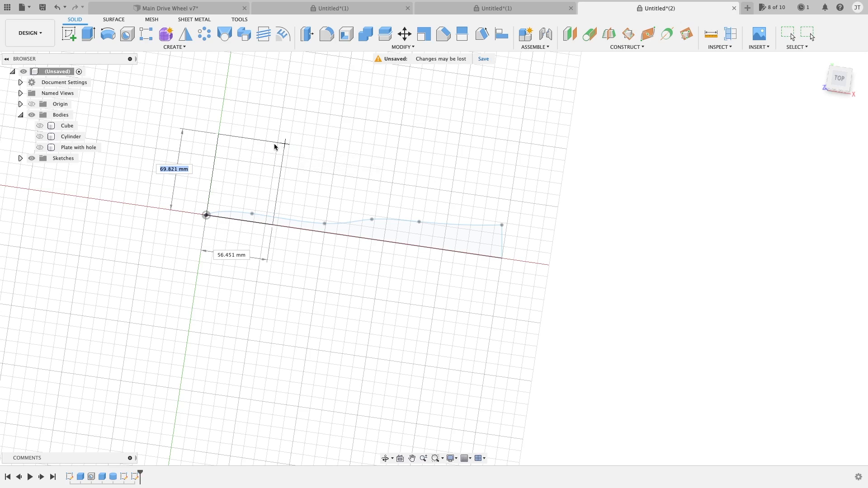
pyautogui.click(249, 174)
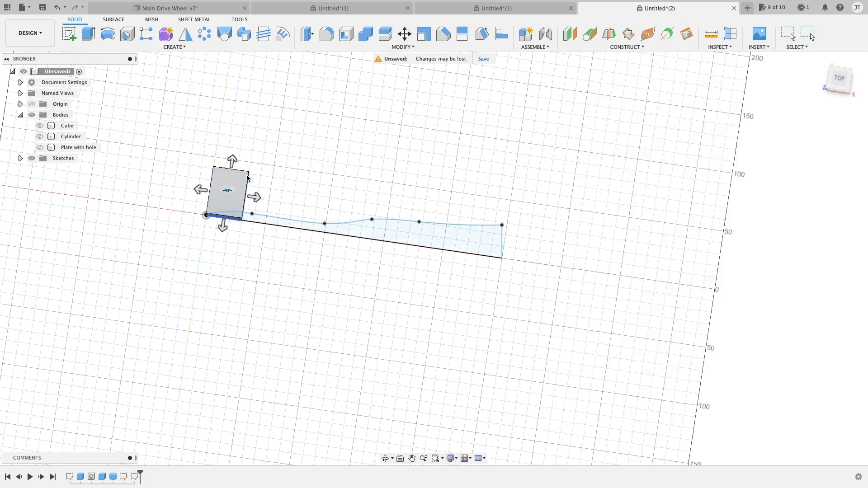
pyautogui.moveTo(233, 271); pyautogui.dragTo(233, 265)
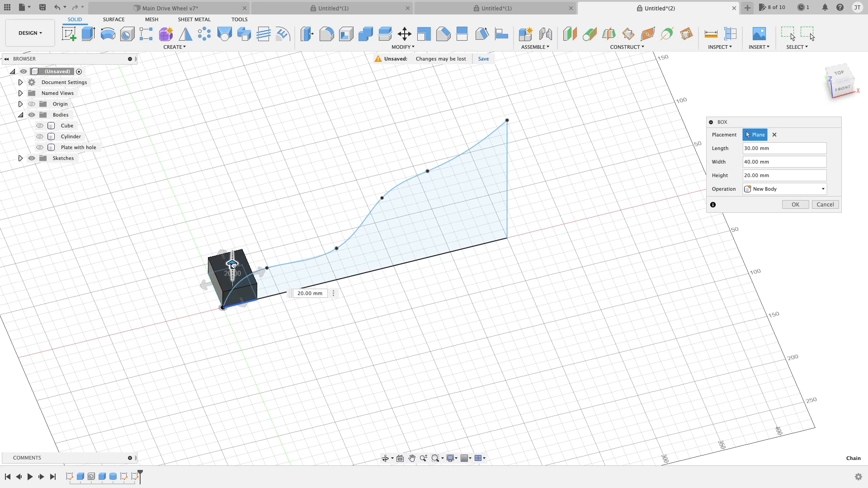
pyautogui.click(794, 205)
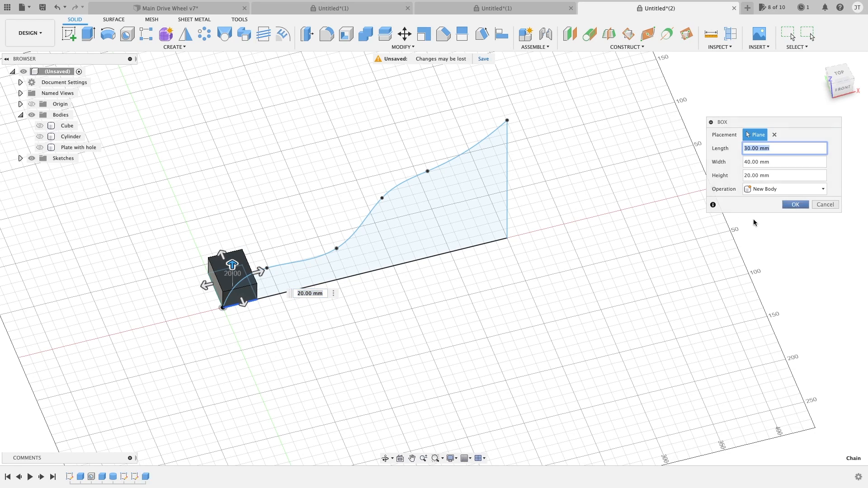
# Start a Pattern on Path of bodies with the new box as the object and the spline profile as the path
pyautogui.click(175, 47)
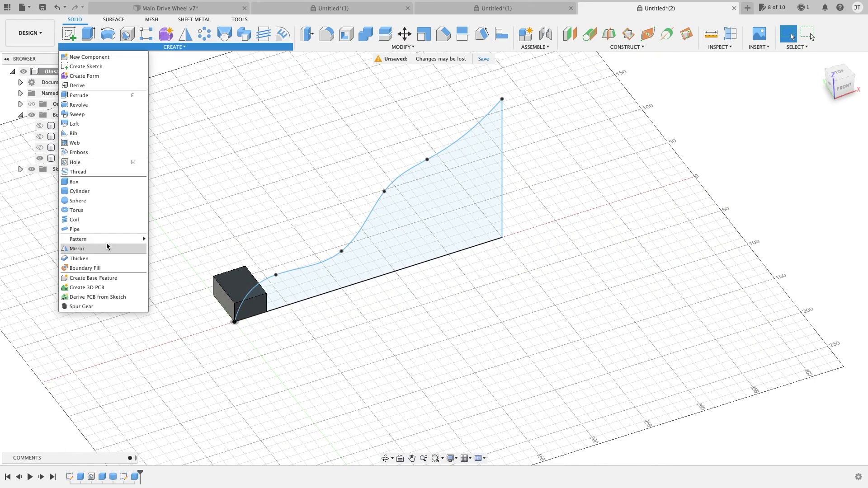
pyautogui.moveTo(136, 240)
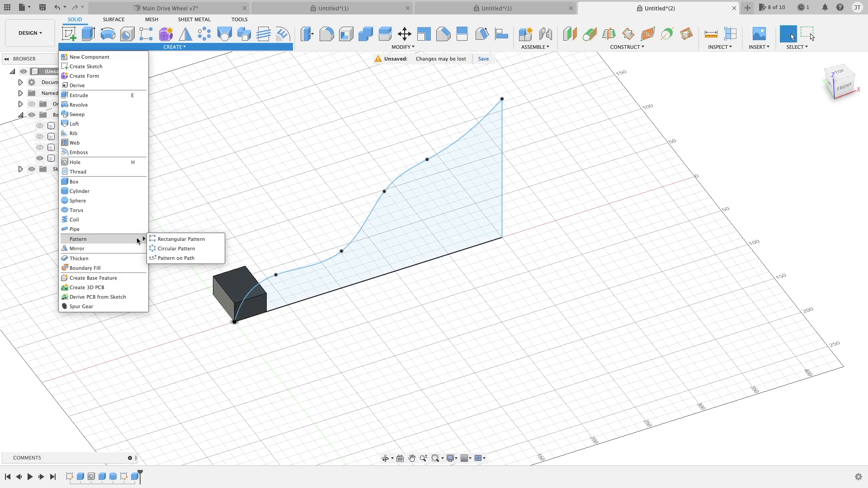
pyautogui.click(195, 258)
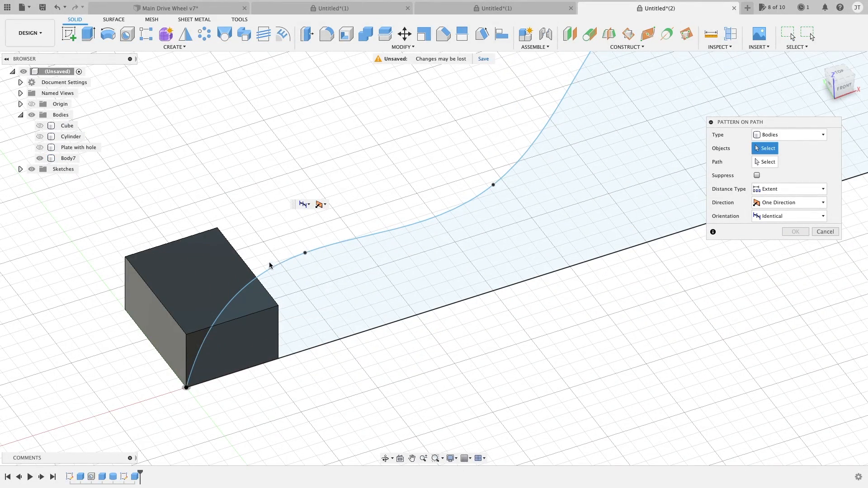
pyautogui.click(180, 283)
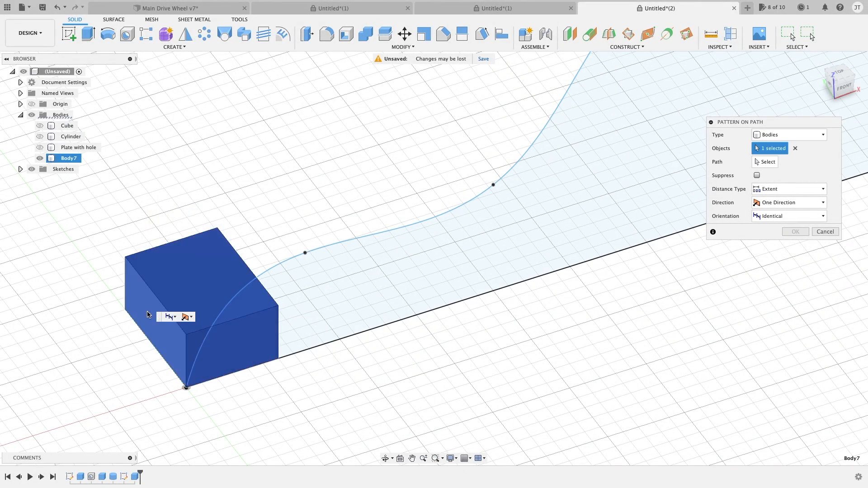
pyautogui.moveTo(269, 209); pyautogui.dragTo(240, 206, button='middle')
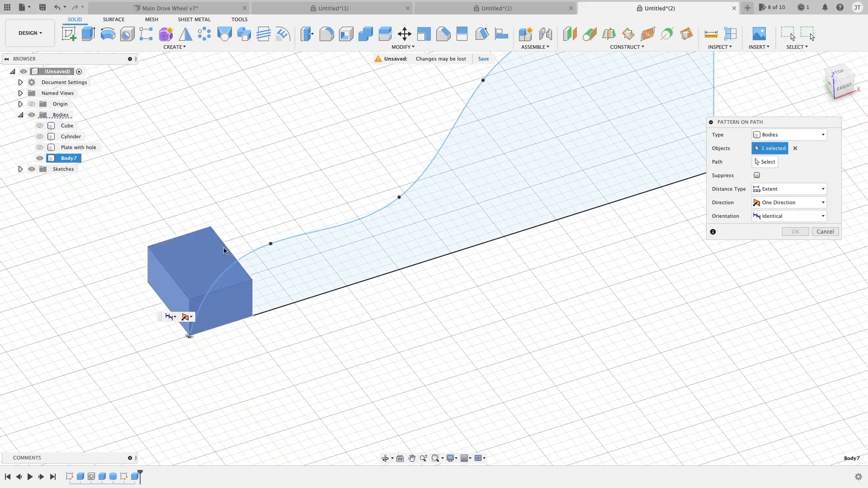
pyautogui.scroll(-3, 381, 136)
pyautogui.moveTo(380, 138); pyautogui.dragTo(349, 174, button='middle')
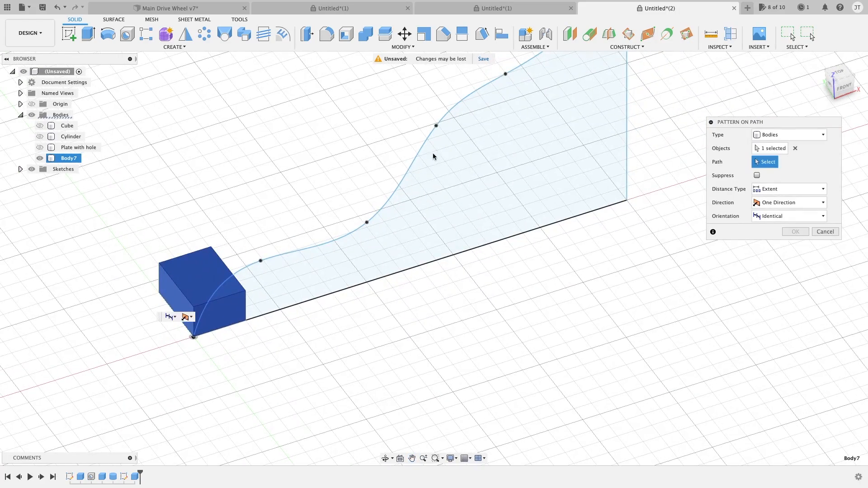
pyautogui.click(417, 153)
pyautogui.keyDown('shift'); pyautogui.moveTo(429, 170); pyautogui.dragTo(395, 150, button='middle'); pyautogui.keyUp('shift')
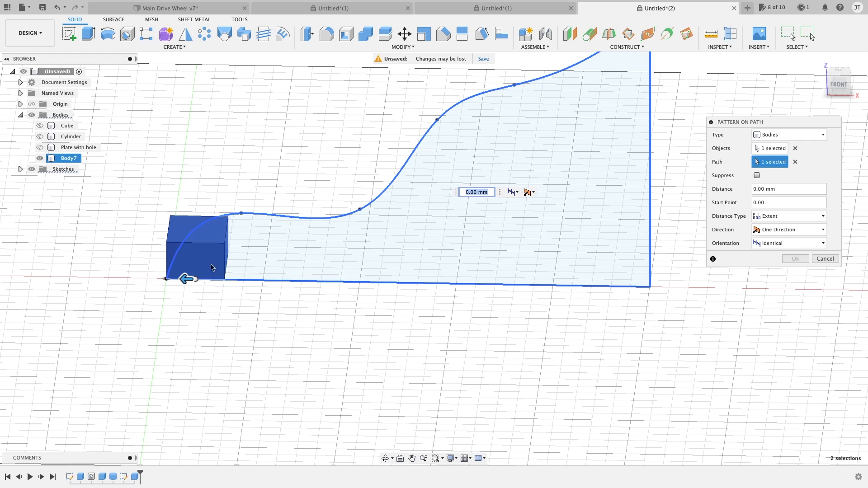
# Set the path pattern to 8 instances over a distance of about 260 mm along the spline
pyautogui.moveTo(187, 280); pyautogui.dragTo(628, 259)
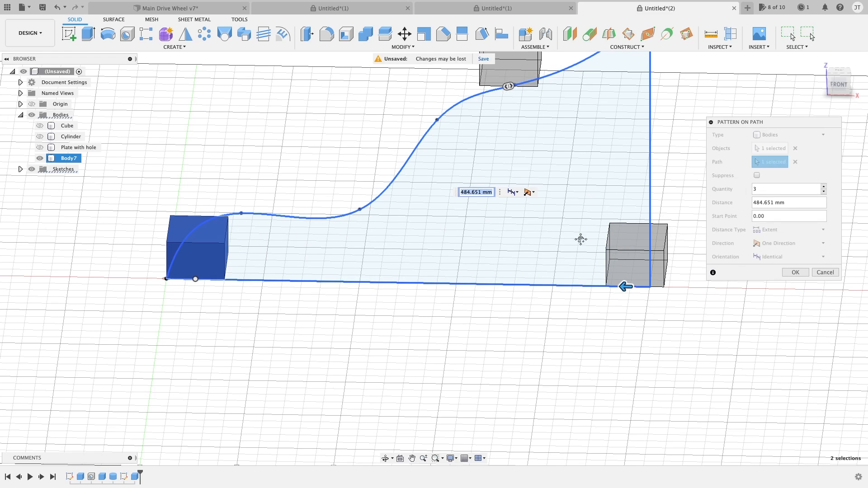
pyautogui.moveTo(581, 238); pyautogui.dragTo(567, 280, button='middle')
pyautogui.click(832, 83)
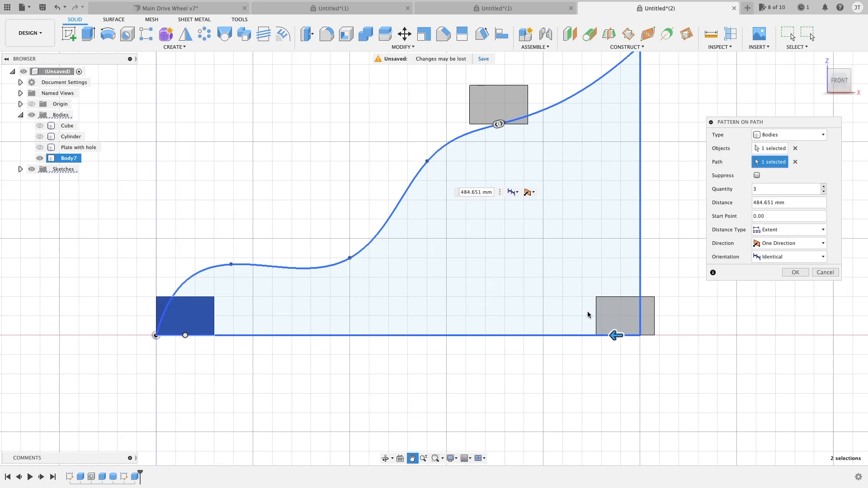
pyautogui.moveTo(620, 339); pyautogui.dragTo(565, 199)
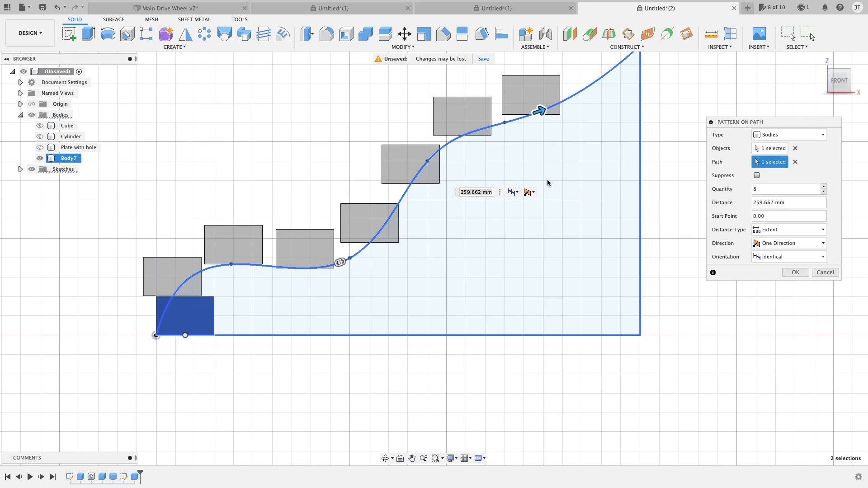
# Extend the pattern distance to about 594 mm so it runs around the profile onto its base edge
pyautogui.moveTo(550, 113); pyautogui.dragTo(294, 329)
pyautogui.scroll(-1, 398, 302)
pyautogui.moveTo(404, 297); pyautogui.dragTo(411, 327, button='middle')
pyautogui.moveTo(301, 364); pyautogui.dragTo(381, 316)
# Try the Spacing distance type for the path pattern and switch back to Extent
pyautogui.click(779, 230)
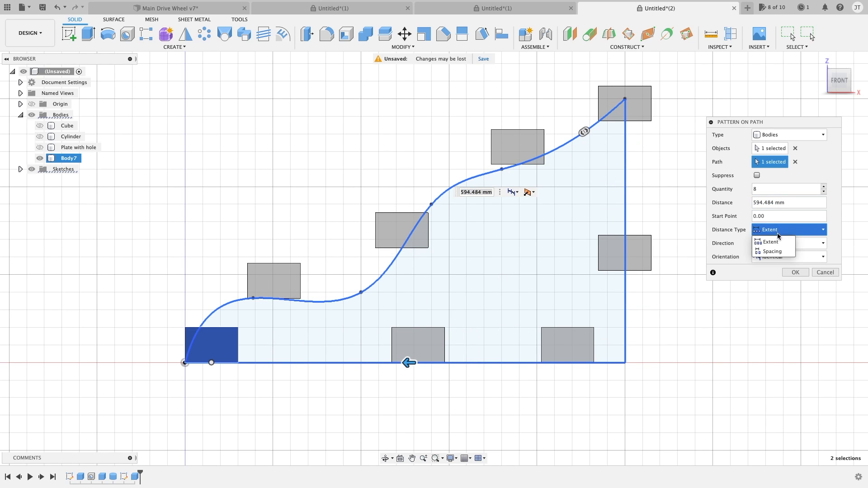
pyautogui.click(776, 252)
pyautogui.click(776, 231)
pyautogui.click(771, 242)
# Set the pattern's orientation to Path Direction and create the 8-instance pattern
pyautogui.click(774, 256)
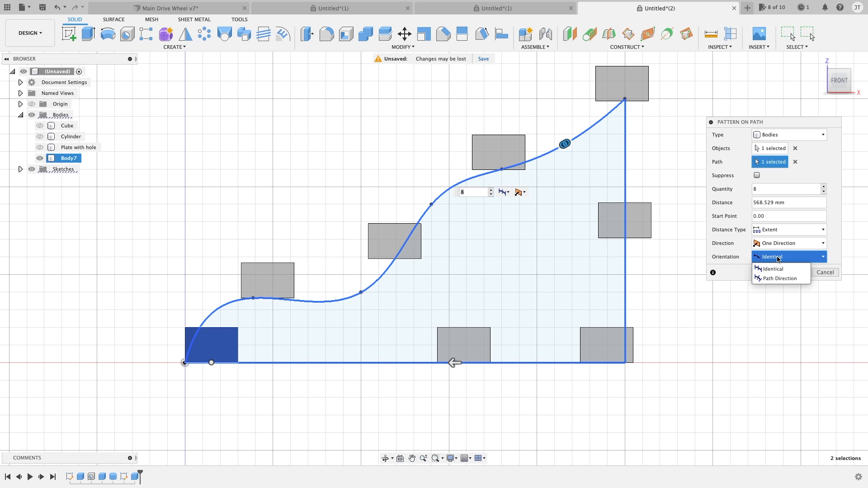
pyautogui.click(776, 278)
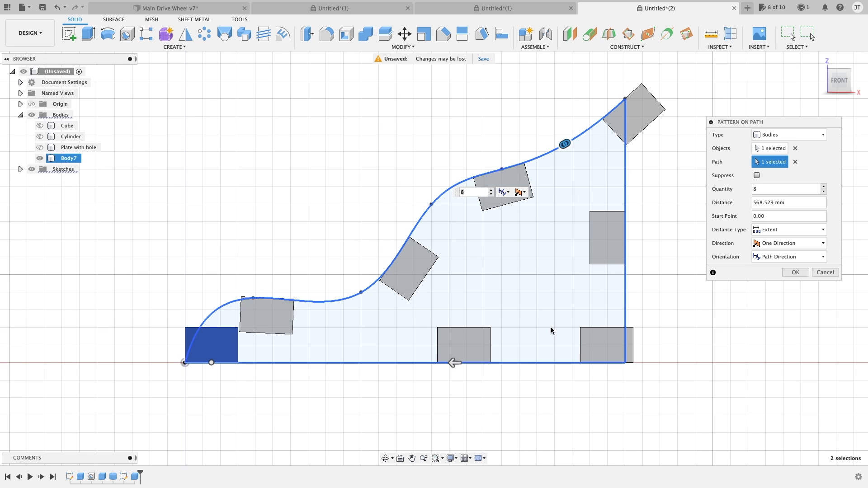
pyautogui.click(795, 273)
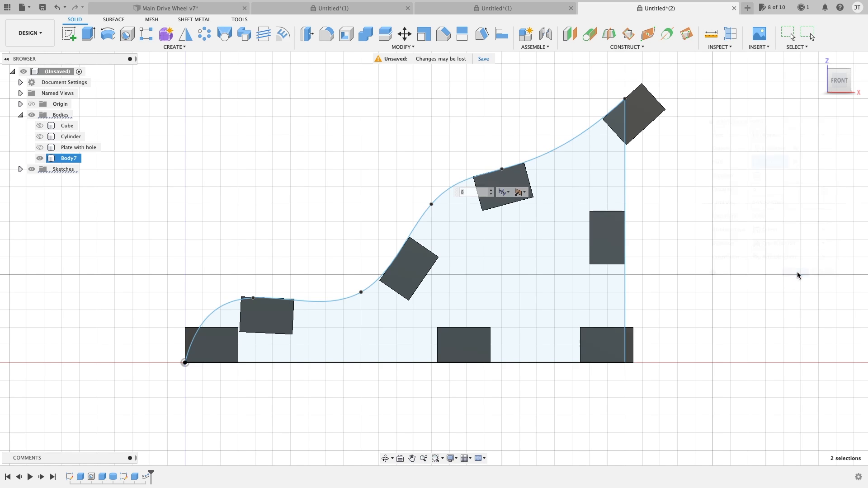